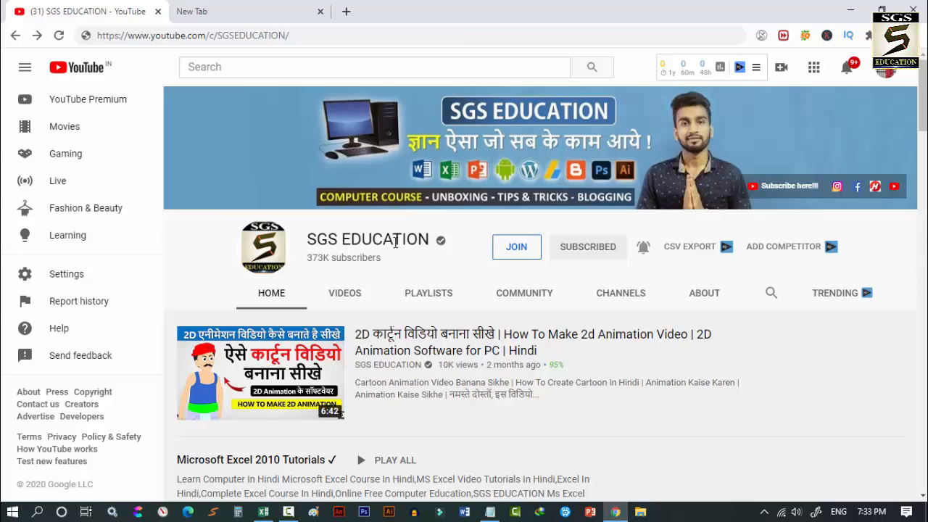
Step: Look over the SGS EDUCATION channel home page down to the Microsoft Excel 2010 Tutorials section
{"action": "left_click_drag", "start_coordinate": [307, 239], "coordinate": [426, 238]}
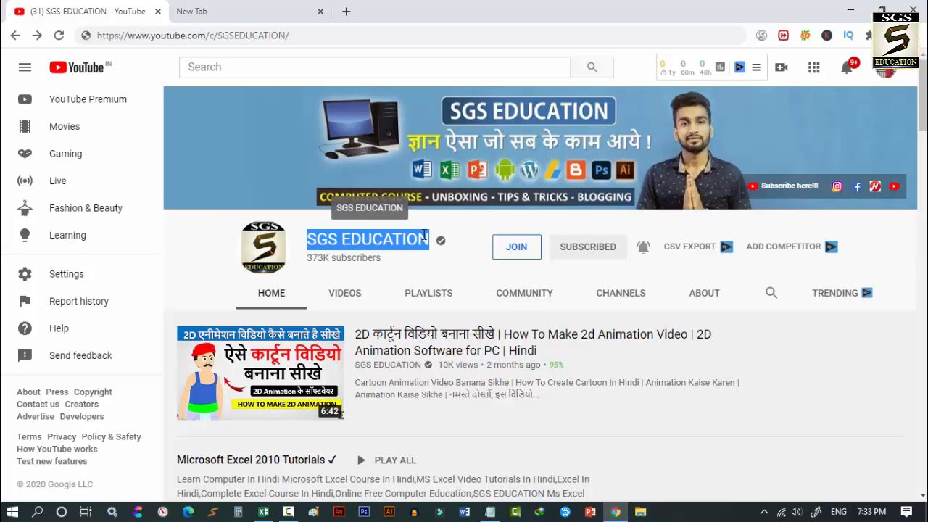
{"action": "left_click", "coordinate": [425, 233]}
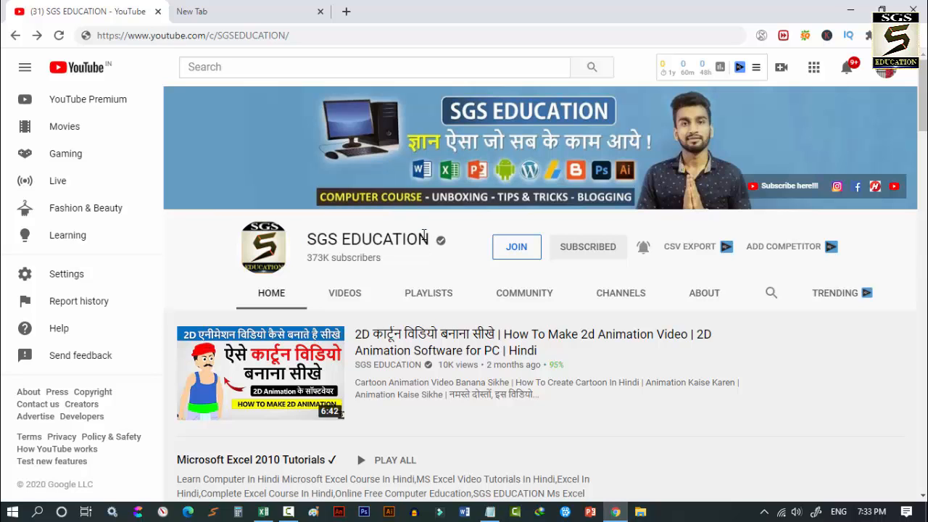
{"action": "scroll", "coordinate": [425, 237], "scroll_direction": "down", "scroll_amount": 3}
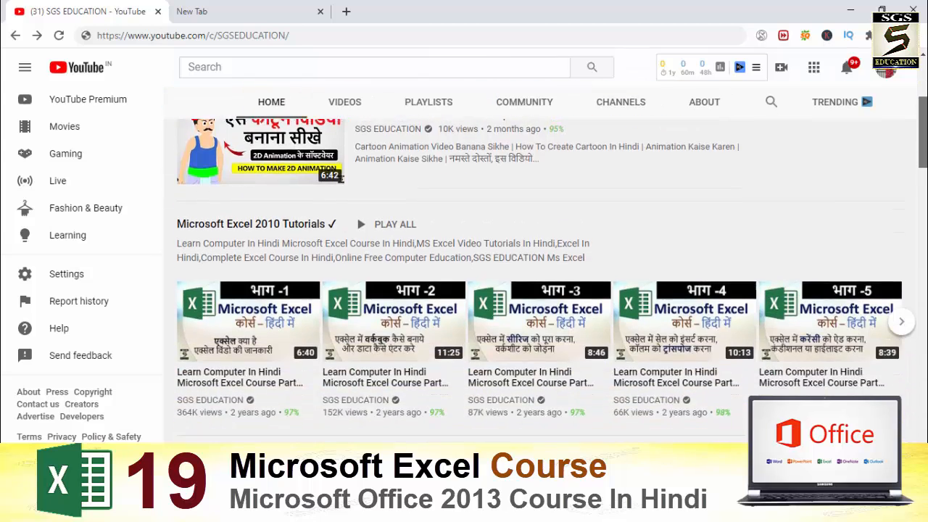
{"action": "left_click_drag", "start_coordinate": [923, 132], "coordinate": [923, 133]}
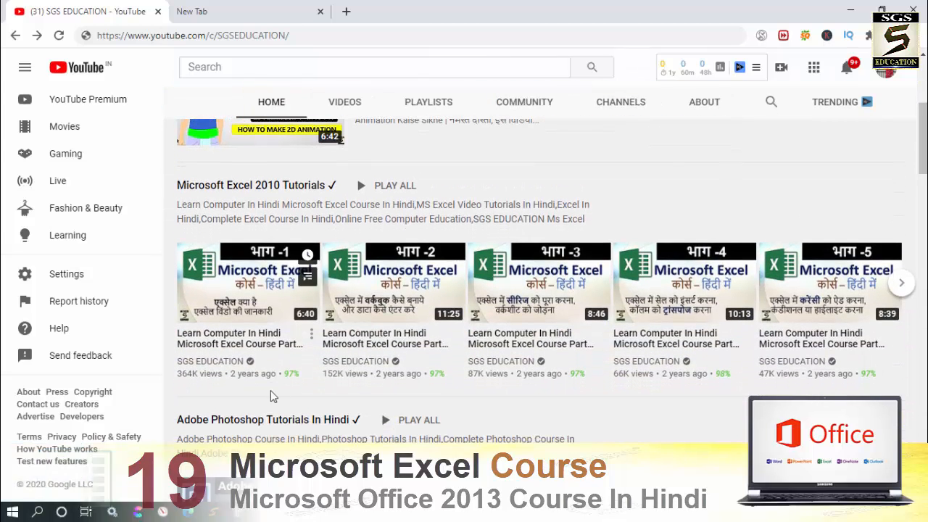
Step: Switch to the Sales GST workbook in Excel and examine the Rate column, the row 3 formulas and the grand total in G13
{"action": "left_click", "coordinate": [266, 512]}
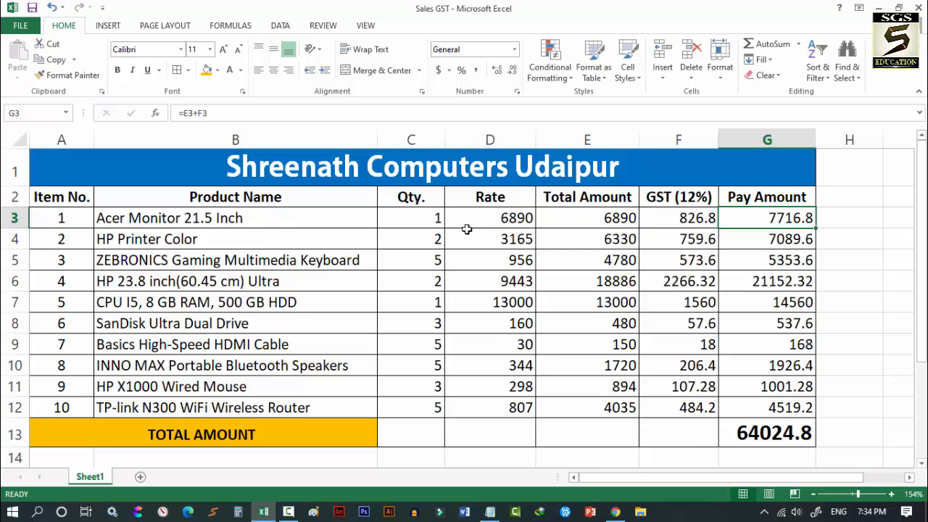
{"action": "left_click", "coordinate": [496, 215]}
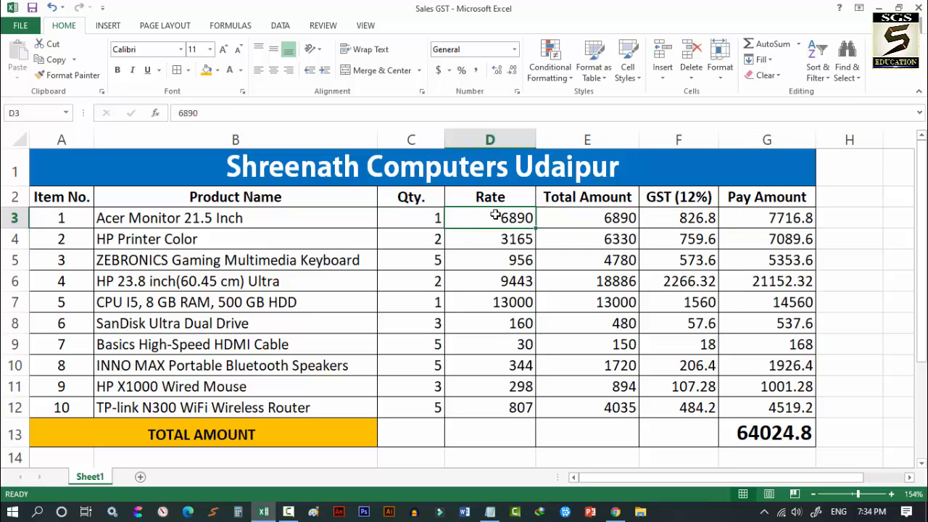
{"action": "left_click", "coordinate": [663, 212]}
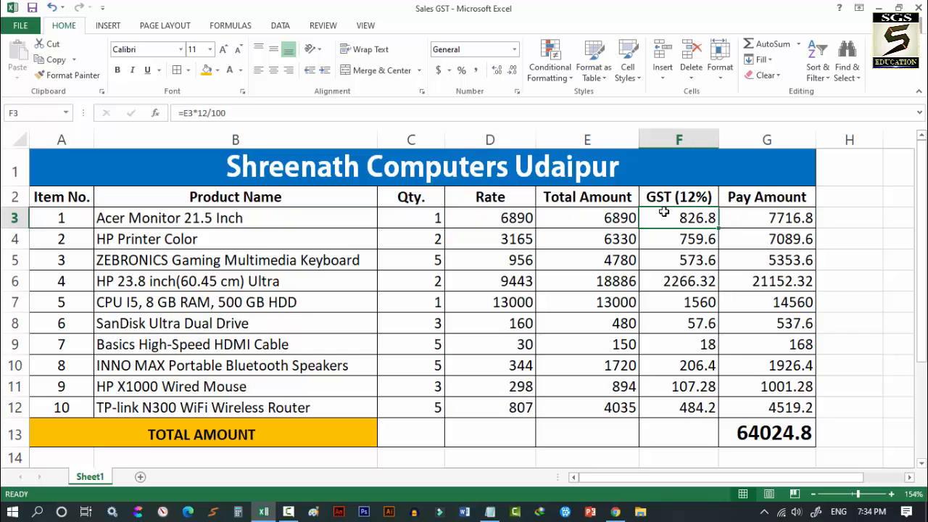
{"action": "left_click", "coordinate": [758, 218]}
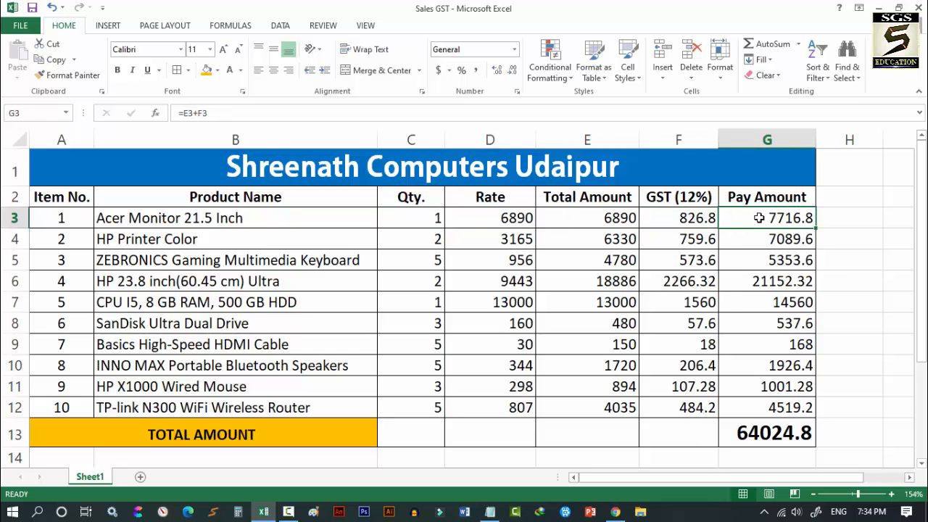
{"action": "left_click", "coordinate": [691, 217]}
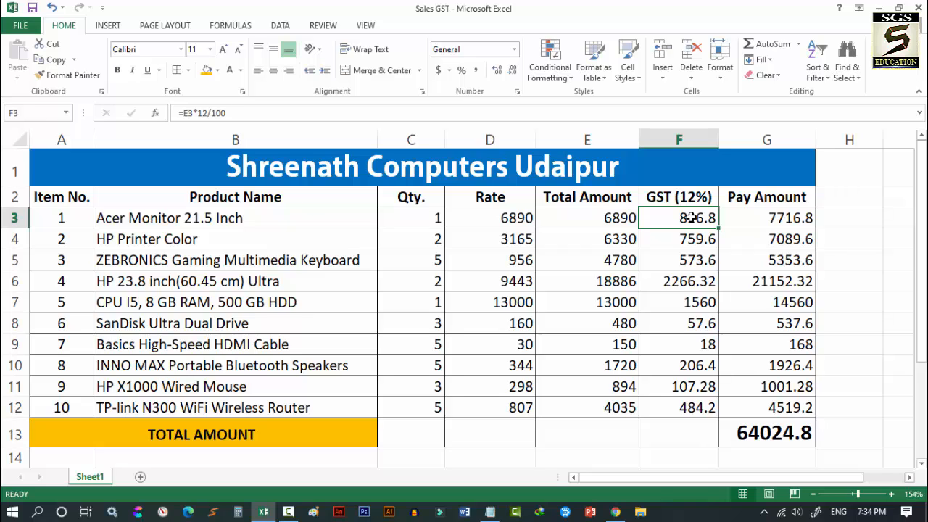
{"action": "left_click", "coordinate": [756, 444]}
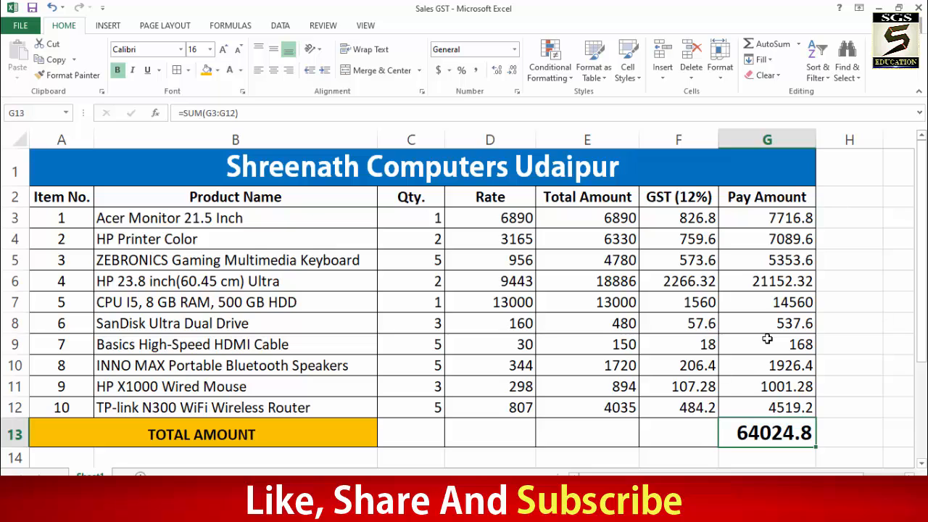
{"action": "left_click", "coordinate": [636, 217]}
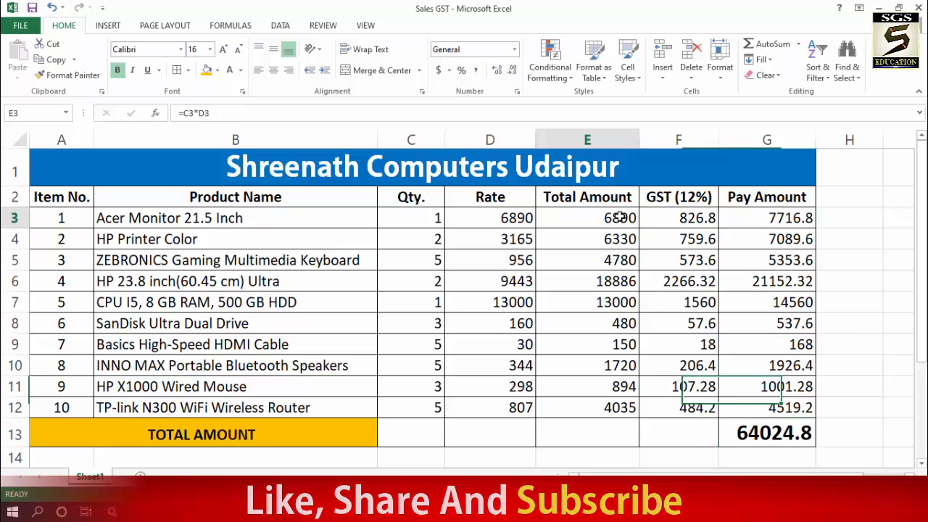
{"action": "left_click", "coordinate": [694, 223]}
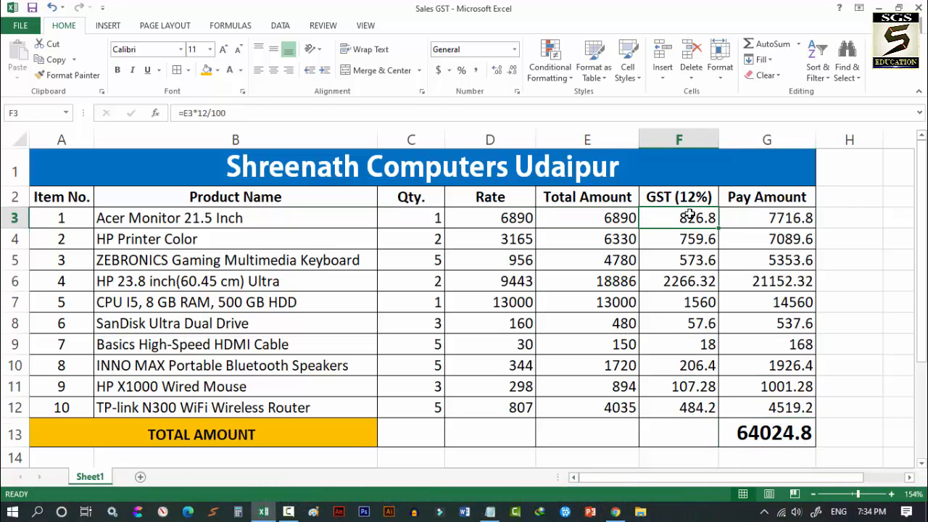
{"action": "left_click", "coordinate": [747, 429]}
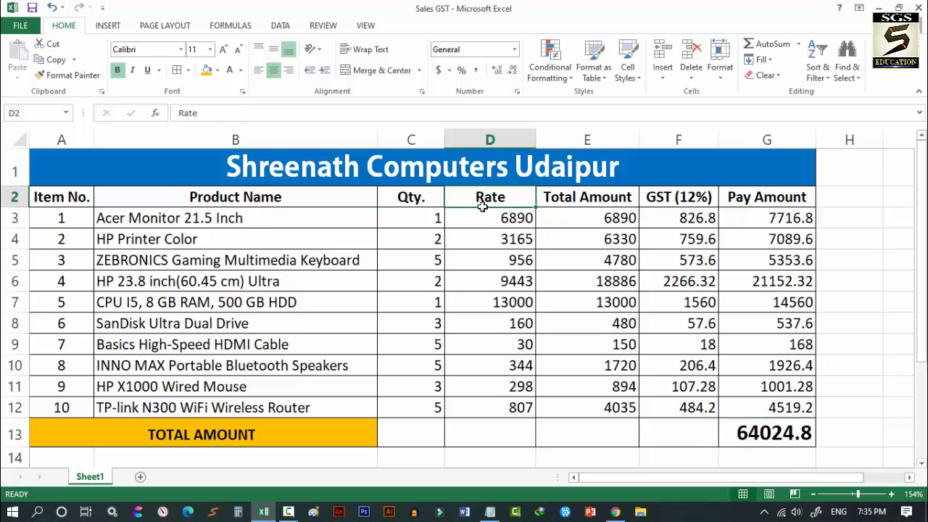
{"action": "left_click_drag", "start_coordinate": [486, 217], "coordinate": [498, 407]}
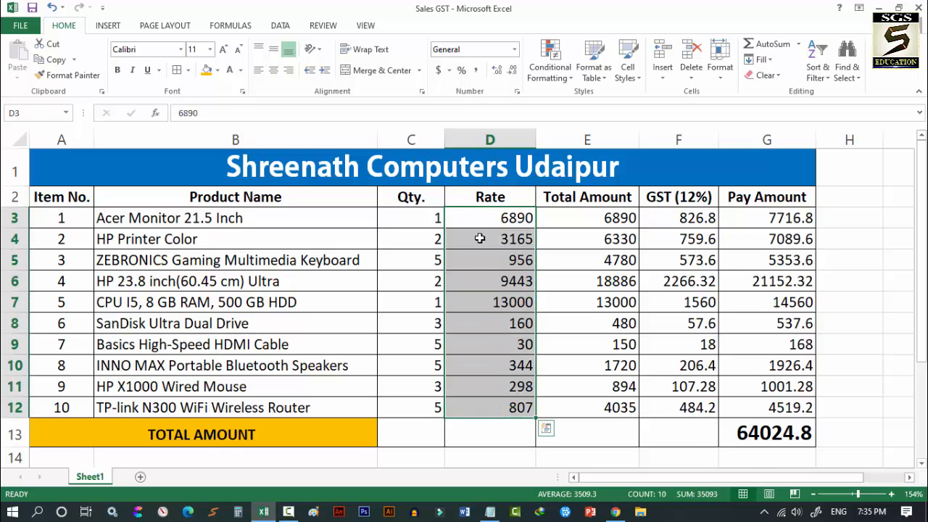
{"action": "left_click", "coordinate": [487, 218]}
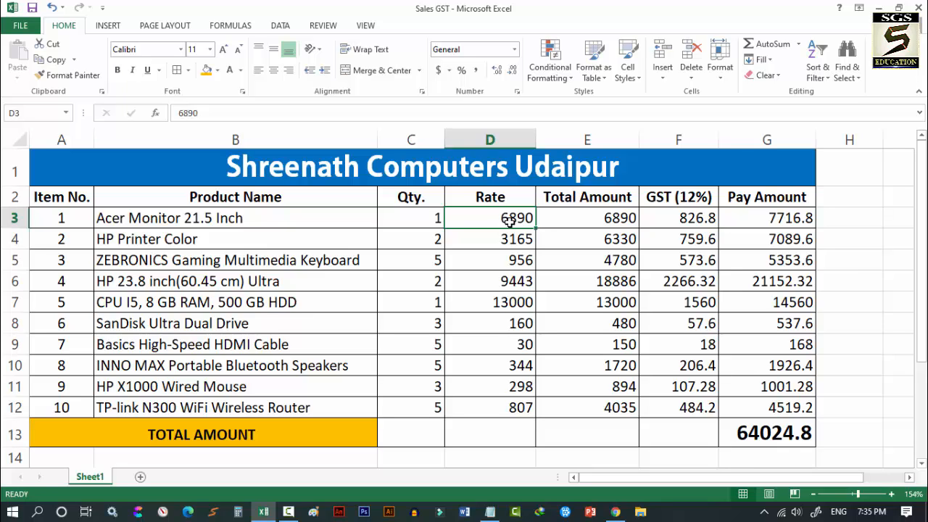
Step: Clear the Total Amount, GST and Pay Amount formulas in E3:G12 and the grand total in G13
{"action": "left_click", "coordinate": [606, 219]}
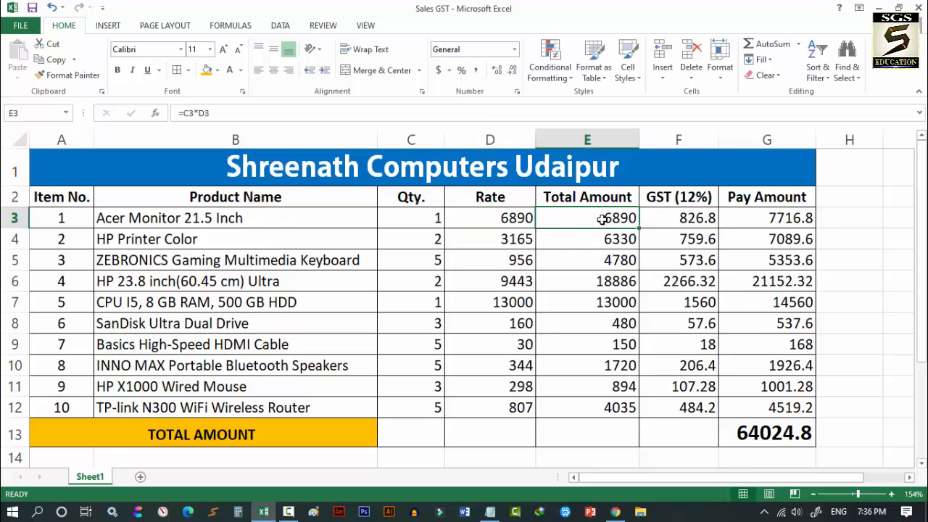
{"action": "left_click", "coordinate": [599, 242], "text": "shift"}
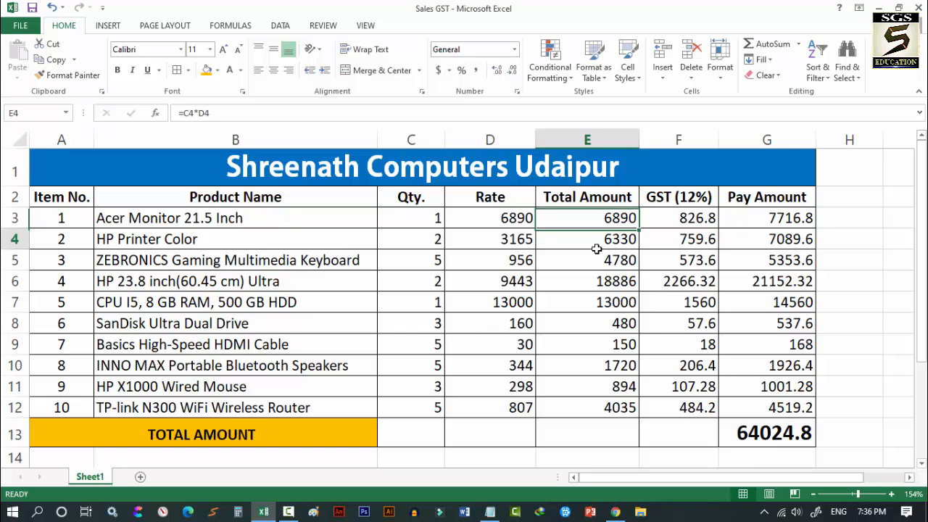
{"action": "left_click_drag", "start_coordinate": [592, 229], "coordinate": [805, 409]}
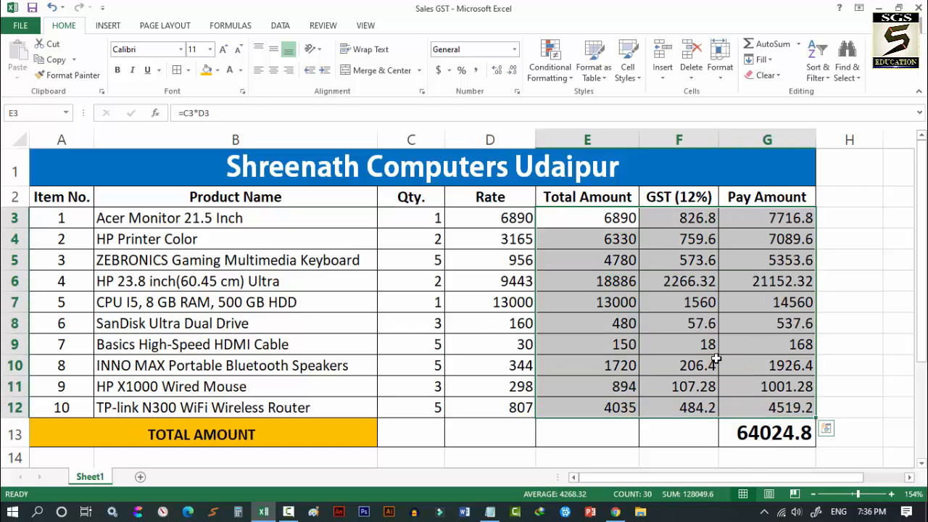
{"action": "key", "text": "Delete"}
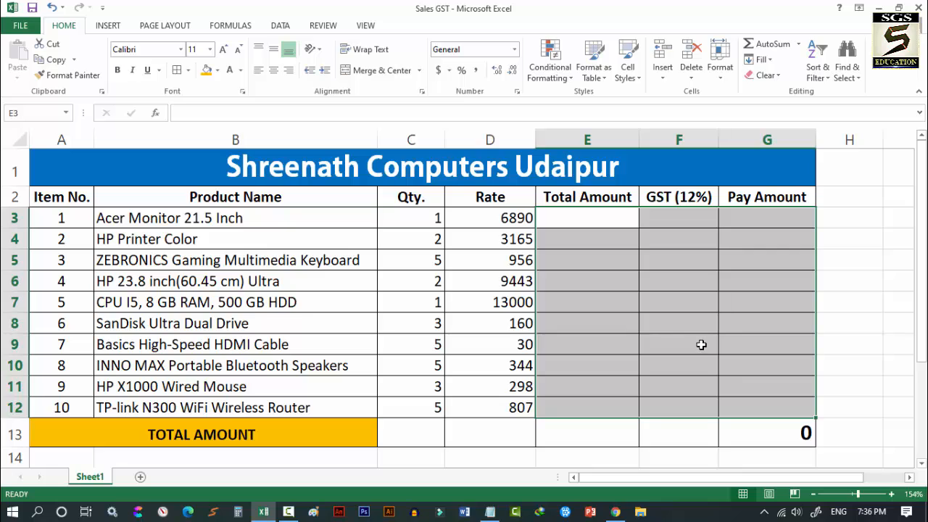
{"action": "left_click", "coordinate": [771, 434]}
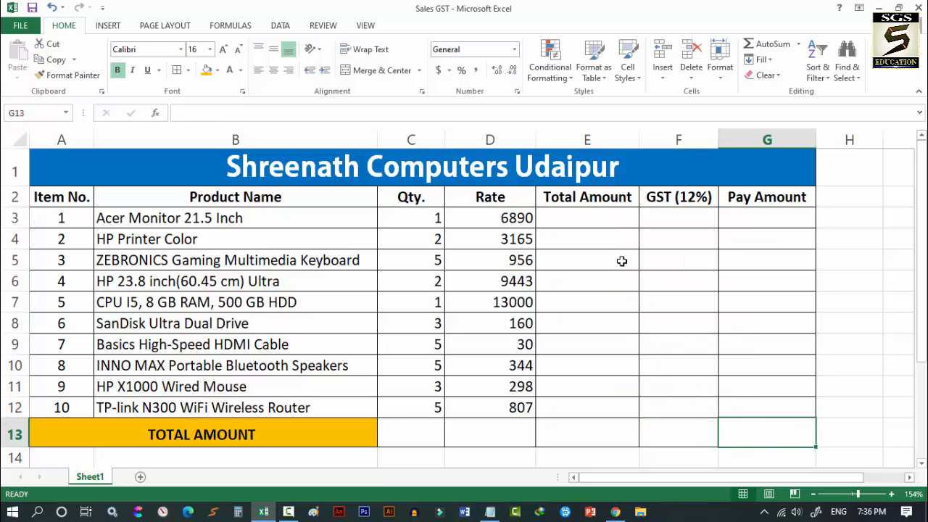
Step: Review the Qty. and Rate entries of the products and the Total Amount range E3:E12
{"action": "left_click", "coordinate": [421, 218]}
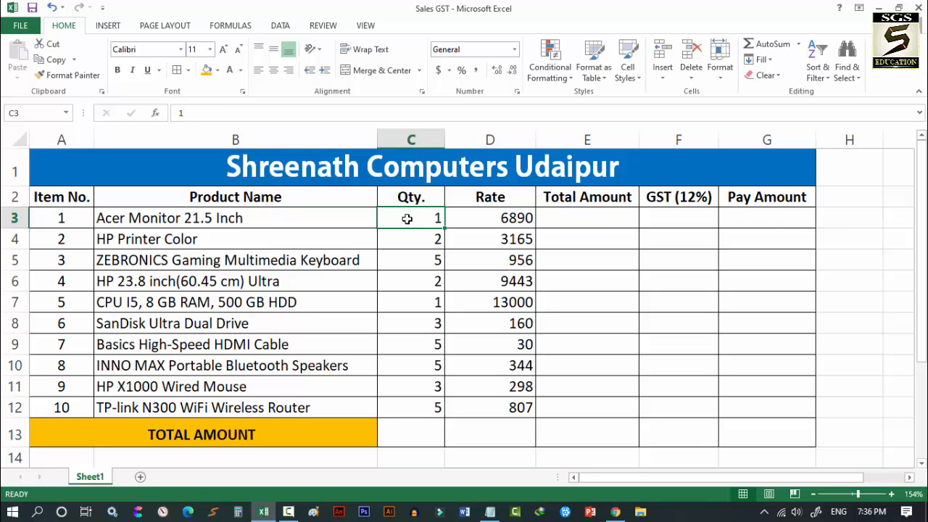
{"action": "left_click", "coordinate": [508, 221]}
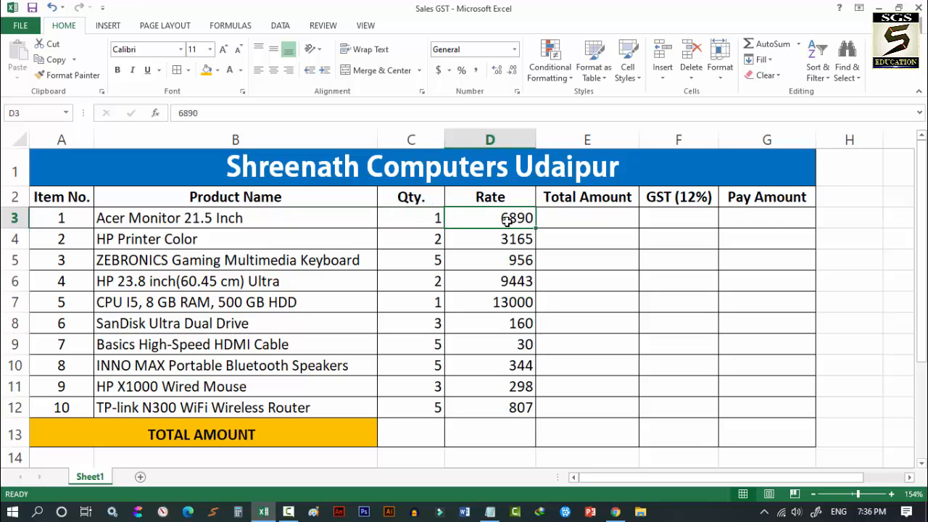
{"action": "left_click", "coordinate": [566, 218]}
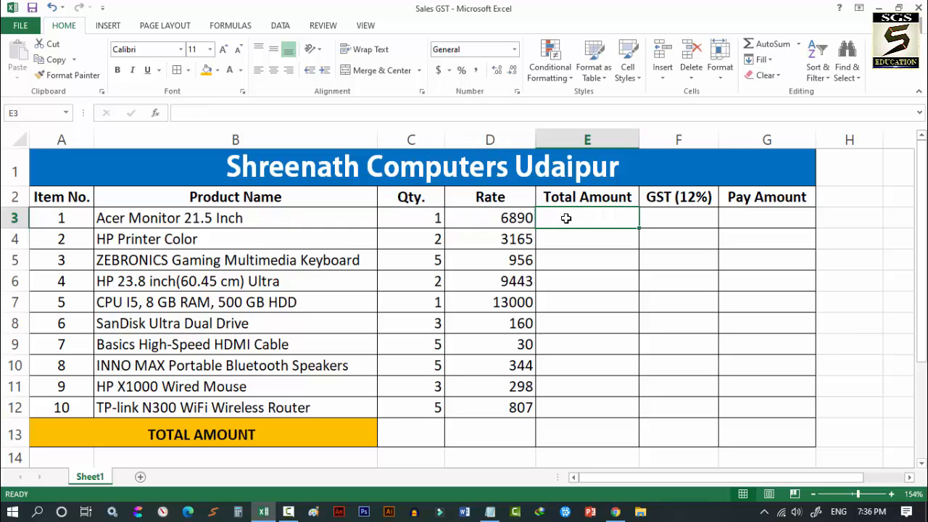
{"action": "key", "text": "Return"}
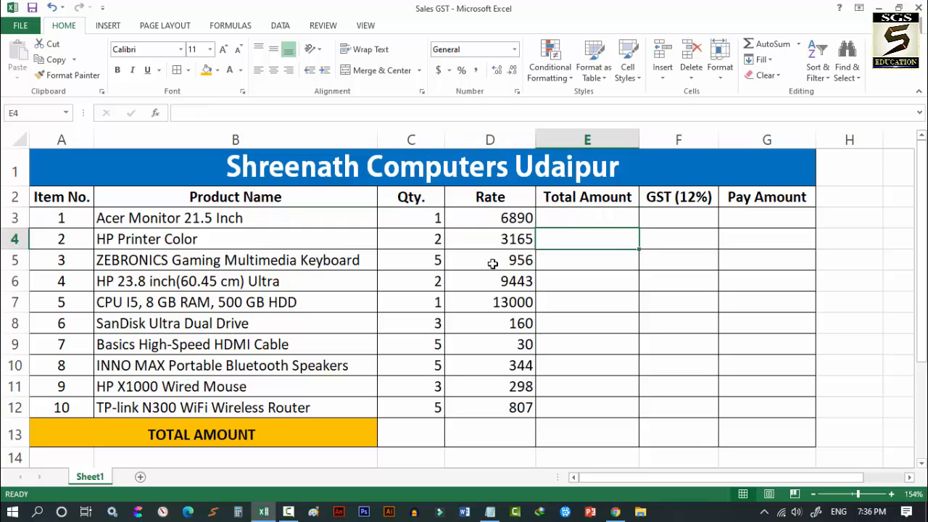
{"action": "left_click", "coordinate": [423, 243]}
{"action": "left_click", "coordinate": [428, 263]}
{"action": "left_click", "coordinate": [429, 283]}
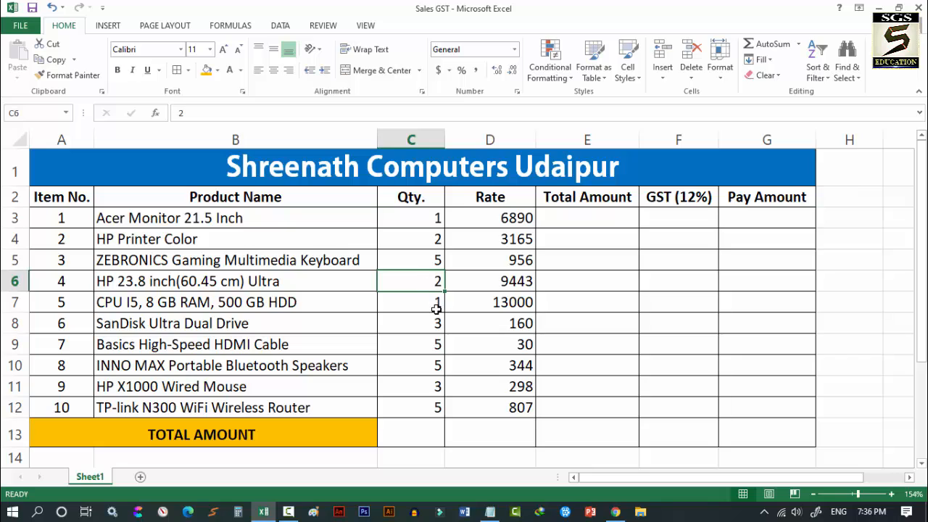
{"action": "left_click", "coordinate": [437, 309]}
{"action": "left_click", "coordinate": [435, 322]}
{"action": "left_click", "coordinate": [434, 338]}
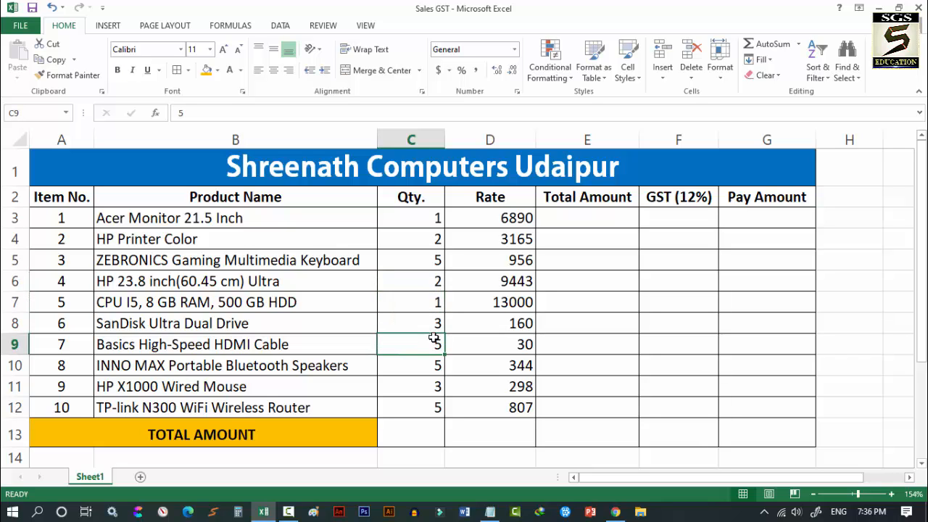
{"action": "left_click", "coordinate": [422, 243]}
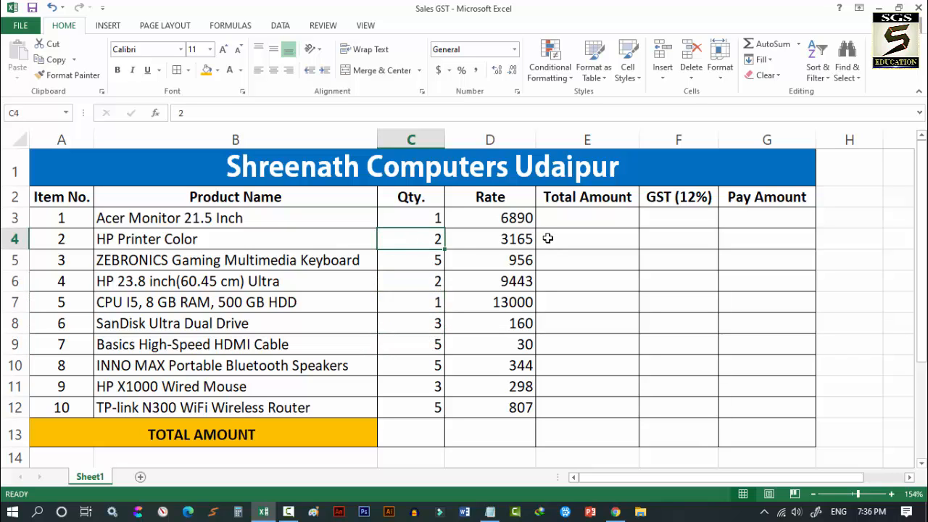
{"action": "left_click_drag", "start_coordinate": [552, 218], "coordinate": [570, 408]}
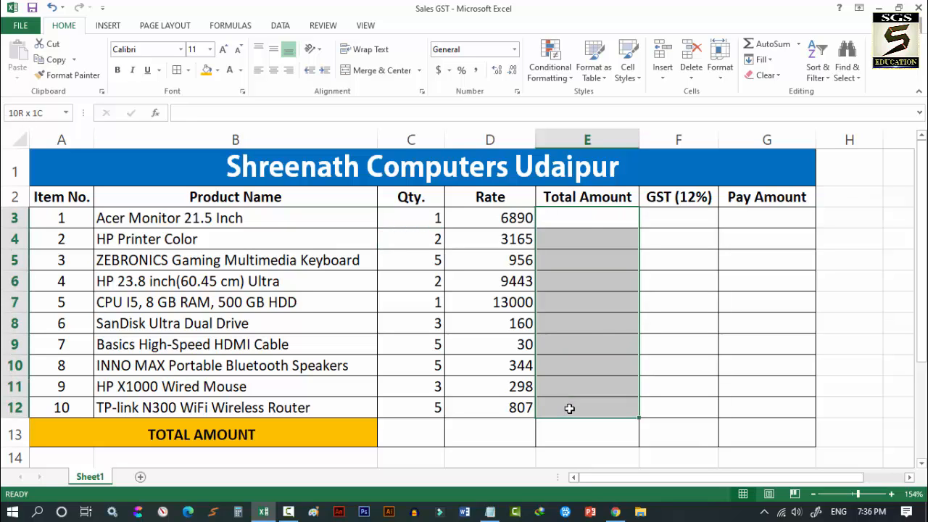
Step: Enter the formula =C3*D3 in cell E3 to multiply the Acer Monitor's quantity by its rate
{"action": "left_click", "coordinate": [587, 219]}
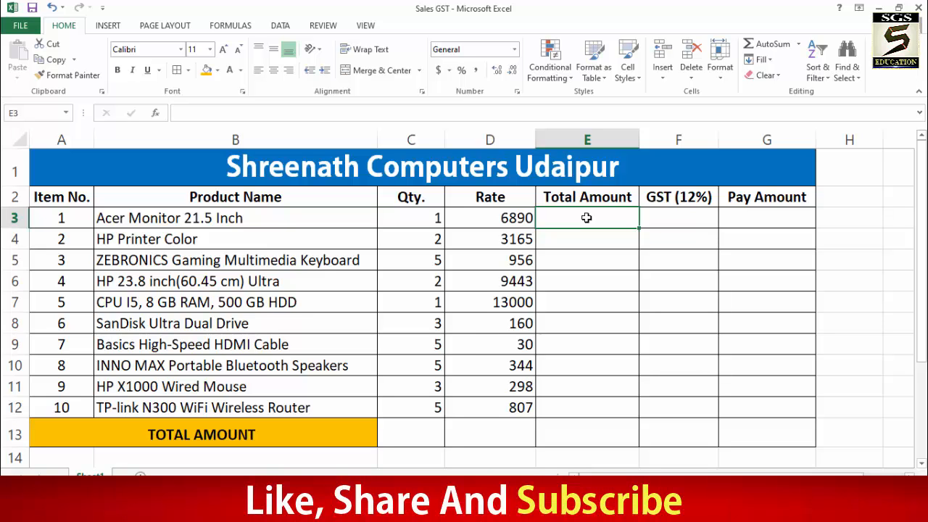
{"action": "type", "text": "="}
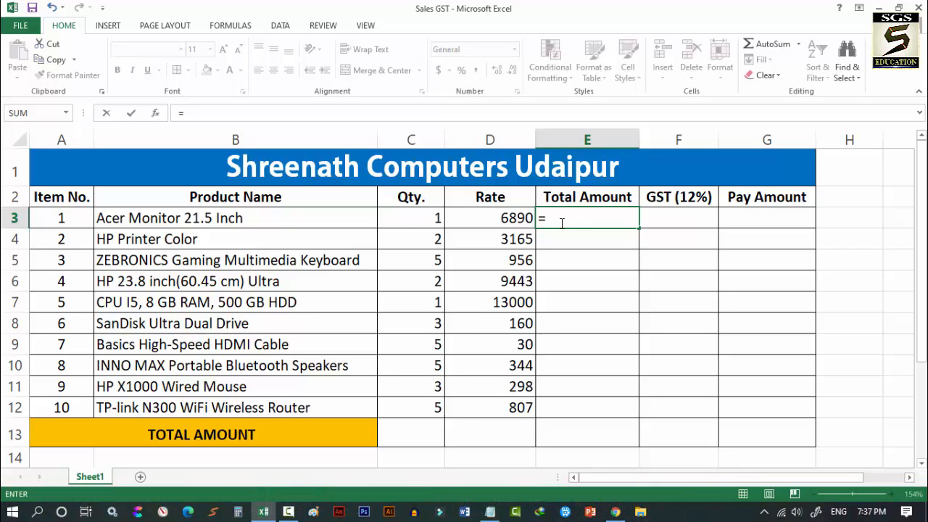
{"action": "left_click", "coordinate": [415, 219]}
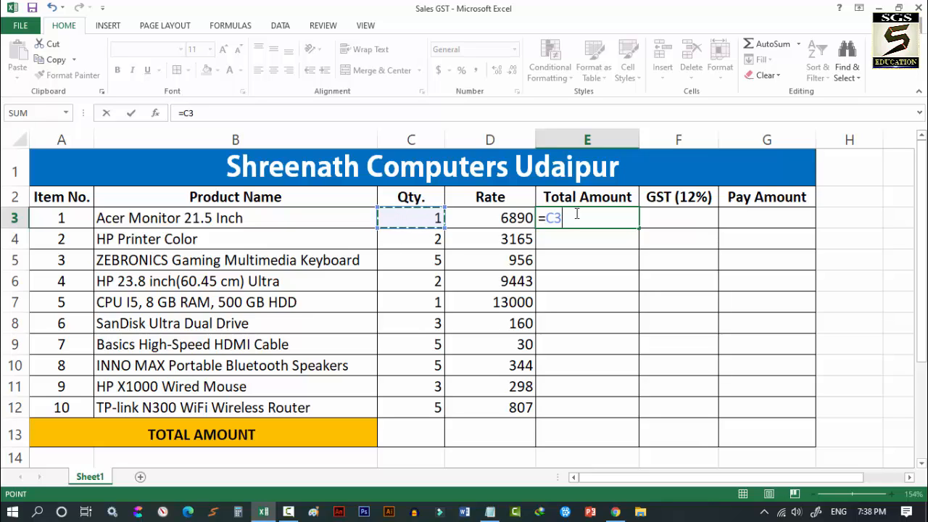
{"action": "type", "text": "*"}
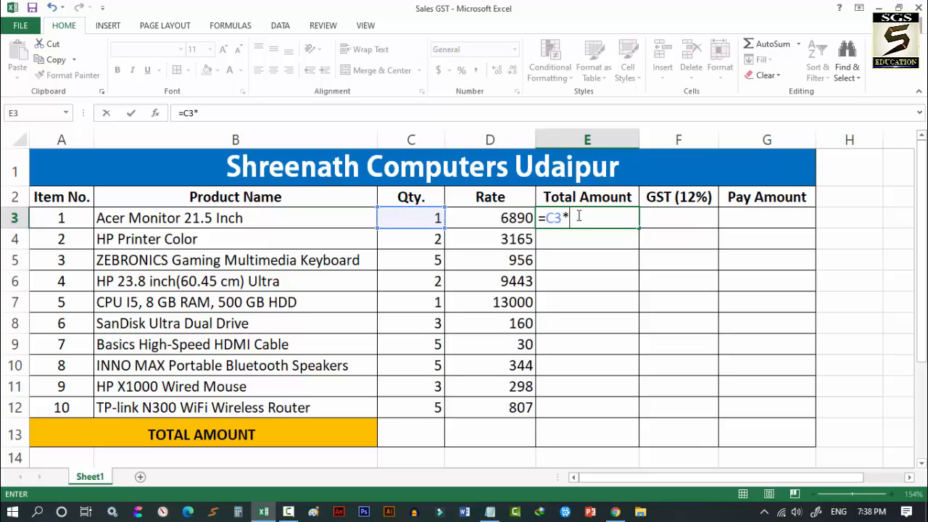
{"action": "left_click", "coordinate": [488, 217]}
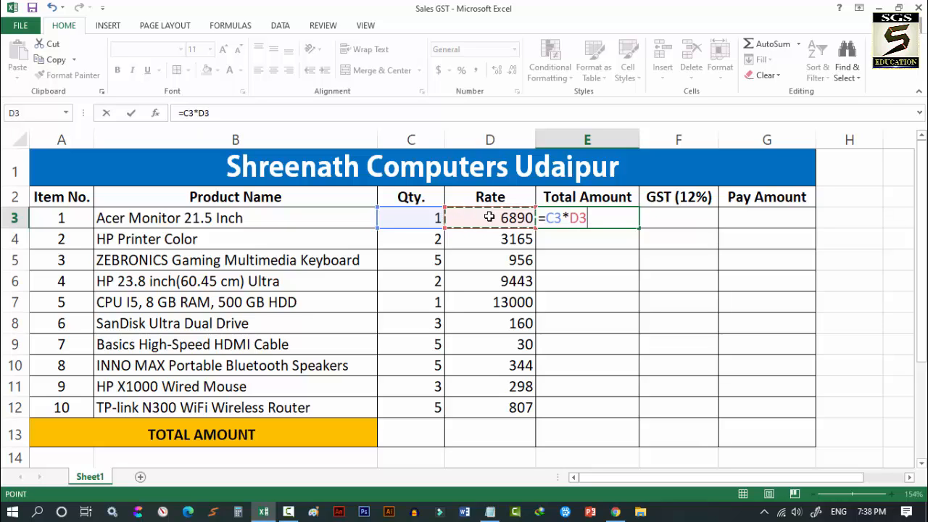
{"action": "key", "text": "Return"}
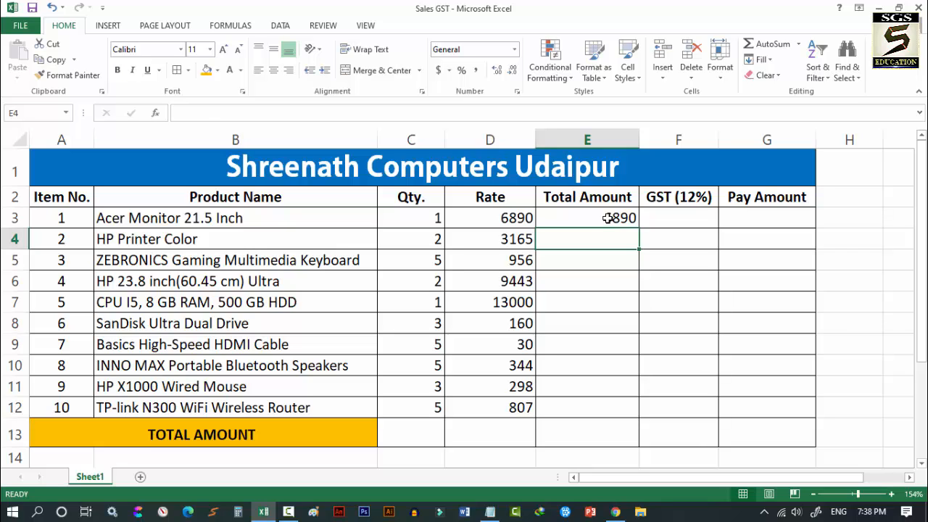
Step: Fill the Total Amount formula from E3 down through E12 for the remaining products
{"action": "left_click", "coordinate": [607, 219]}
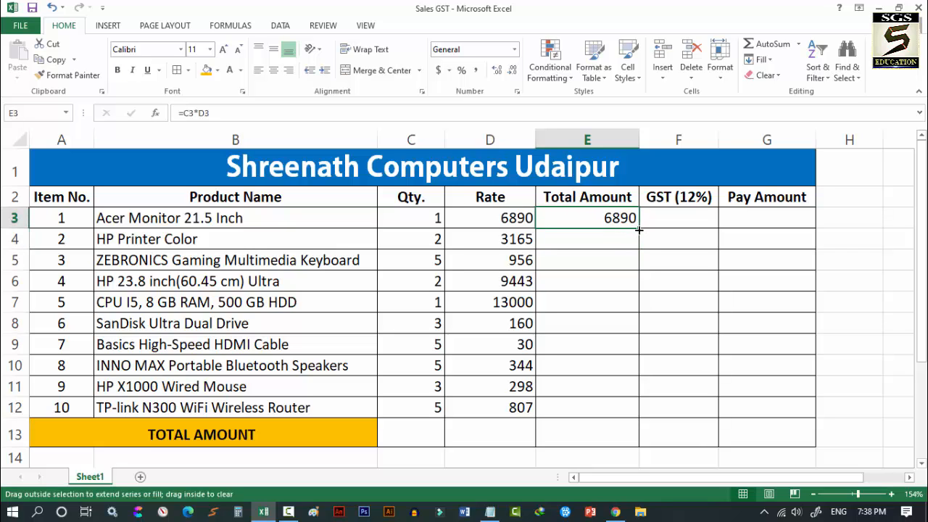
{"action": "left_click_drag", "start_coordinate": [639, 230], "coordinate": [624, 412]}
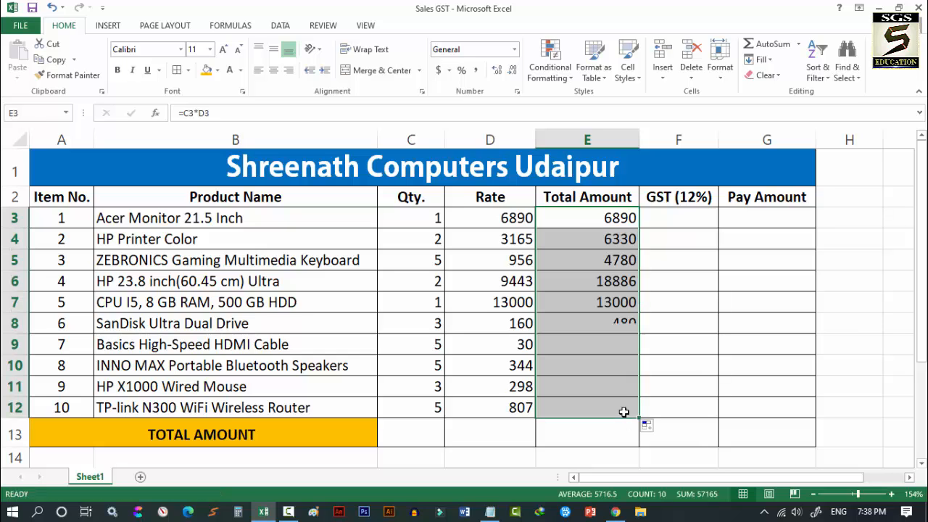
Step: Check the copied Total Amount formulas in column E against the products' Qty. entries
{"action": "left_click", "coordinate": [588, 236]}
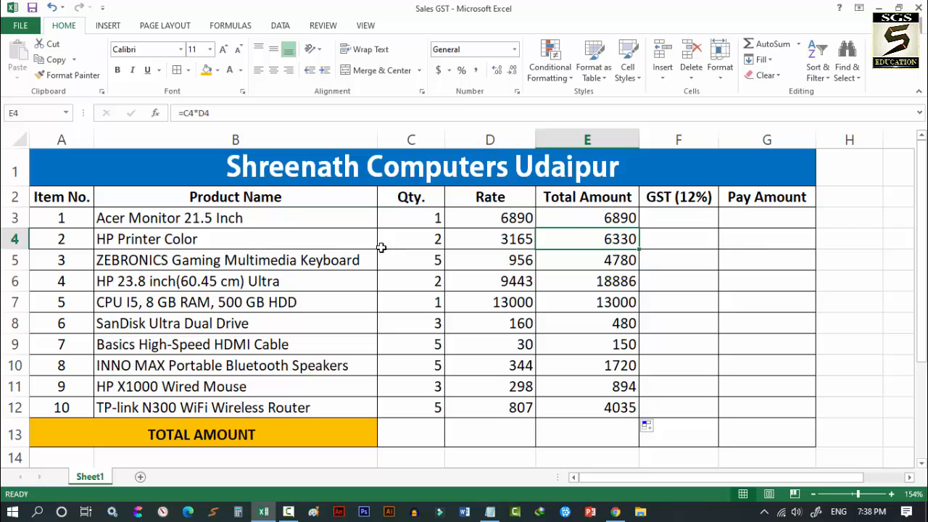
{"action": "left_click", "coordinate": [422, 239]}
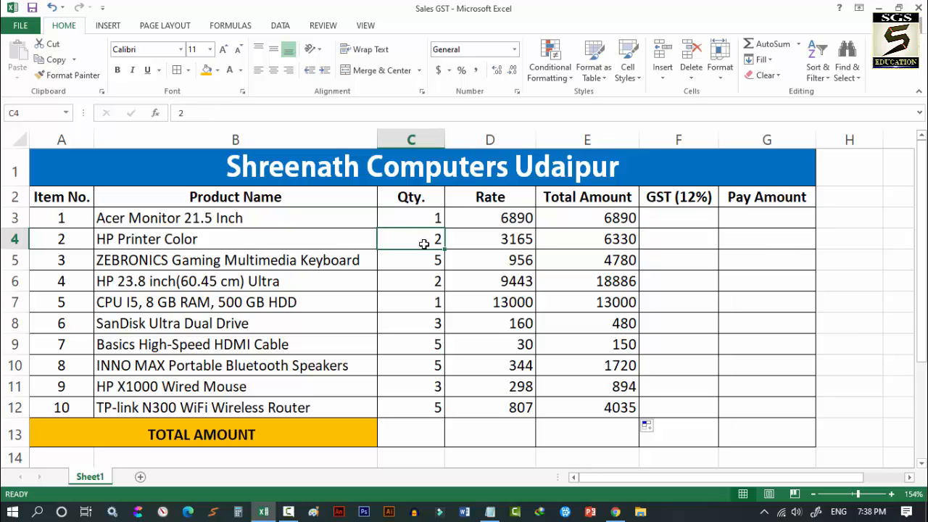
{"action": "left_click", "coordinate": [425, 264]}
{"action": "left_click", "coordinate": [428, 299]}
{"action": "left_click", "coordinate": [426, 242]}
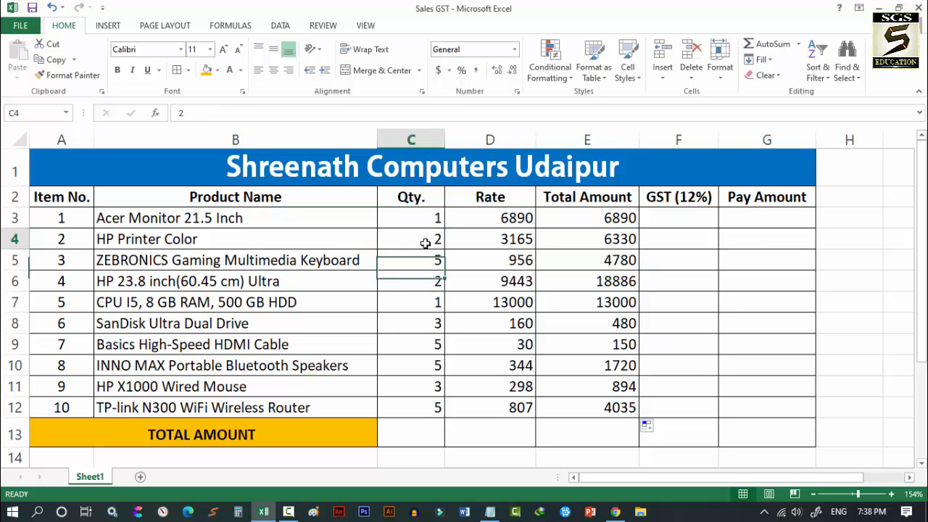
{"action": "left_click", "coordinate": [614, 240]}
{"action": "left_click", "coordinate": [601, 407]}
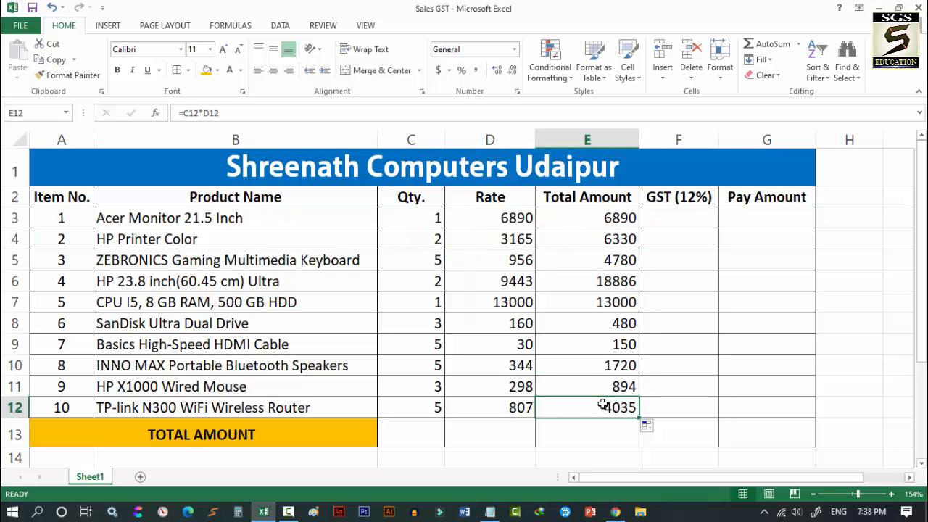
{"action": "left_click", "coordinate": [596, 221]}
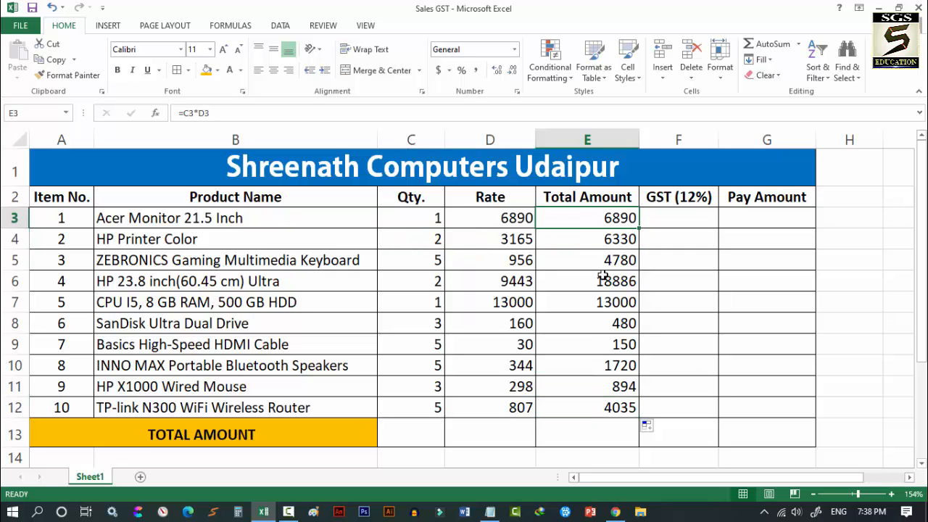
Step: Enter the formula =E3*12/100 in cell F3 to calculate the Acer Monitor's 12% GST
{"action": "left_click", "coordinate": [669, 217]}
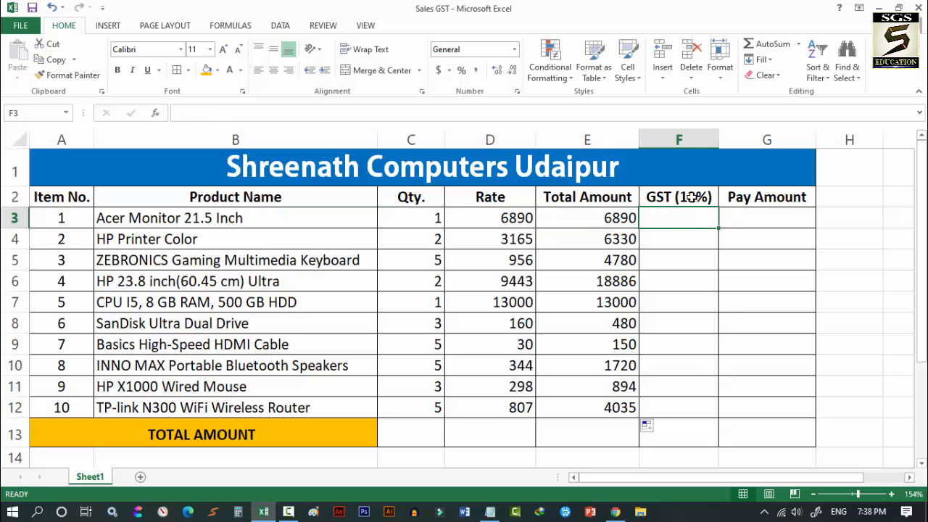
{"action": "left_click", "coordinate": [691, 198]}
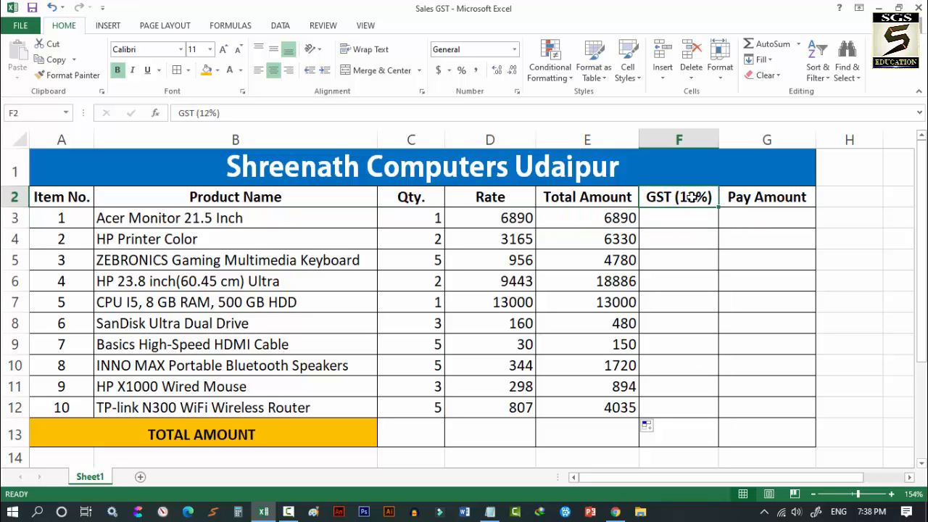
{"action": "left_click", "coordinate": [601, 217]}
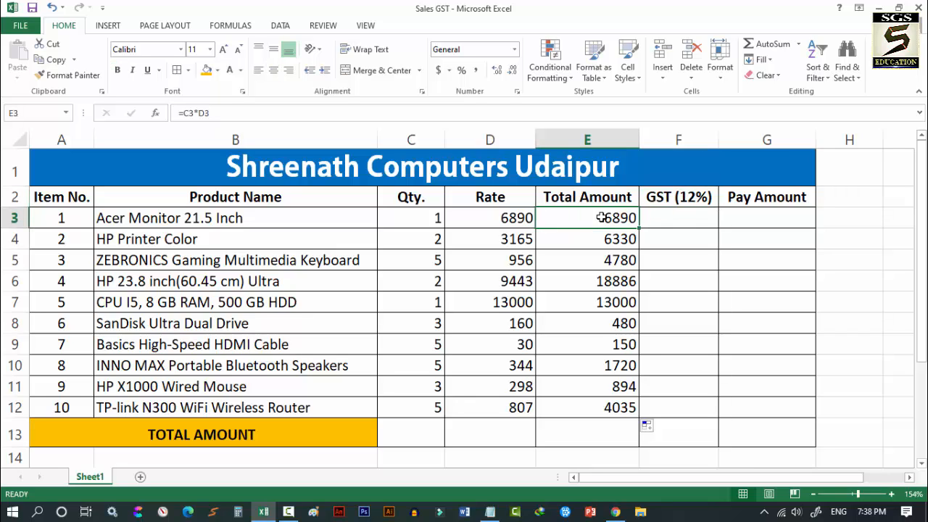
{"action": "left_click", "coordinate": [685, 197]}
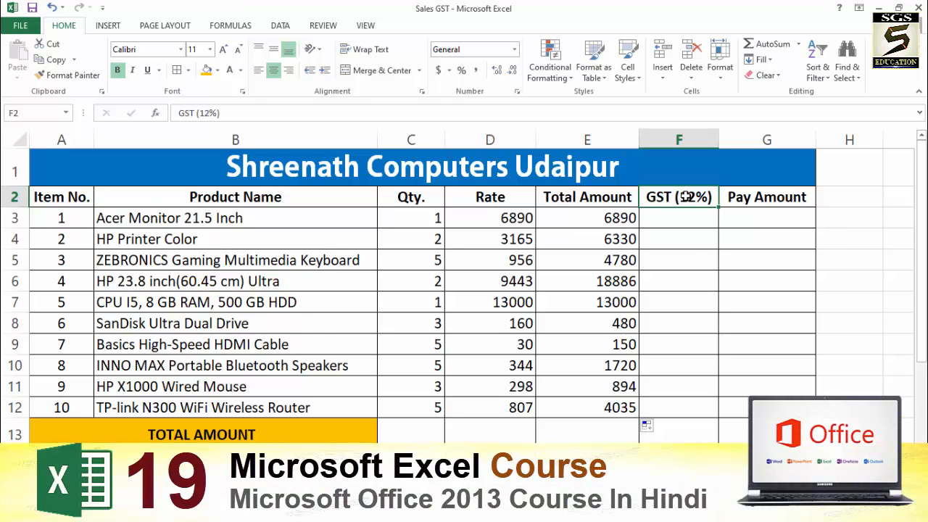
{"action": "left_click", "coordinate": [679, 218]}
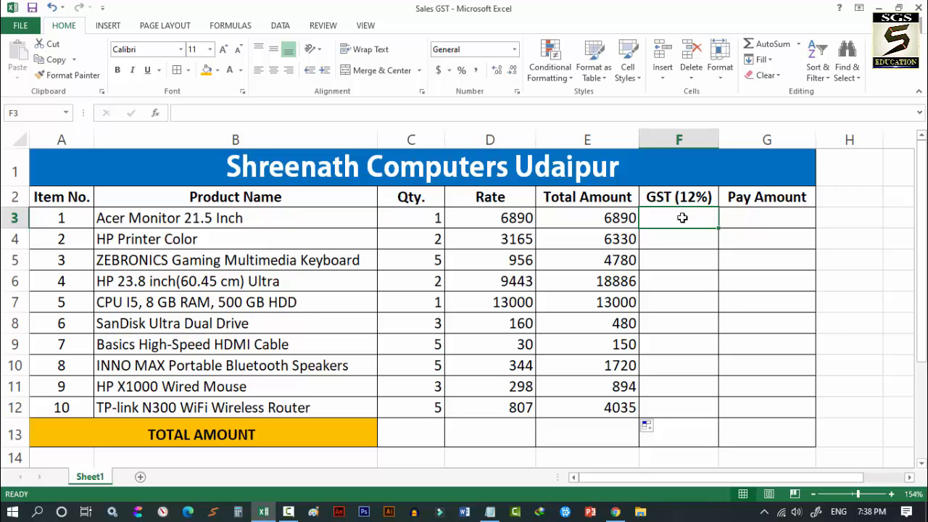
{"action": "double_click", "coordinate": [674, 219]}
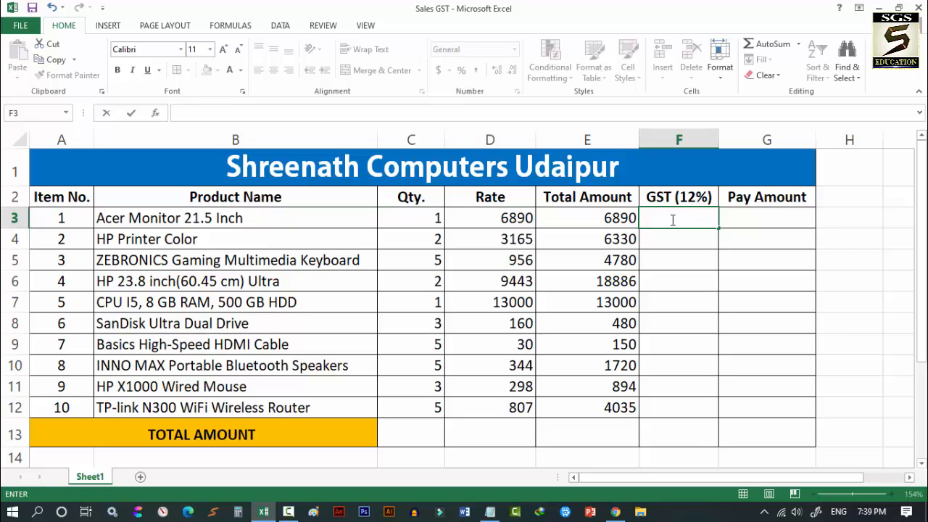
{"action": "type", "text": "="}
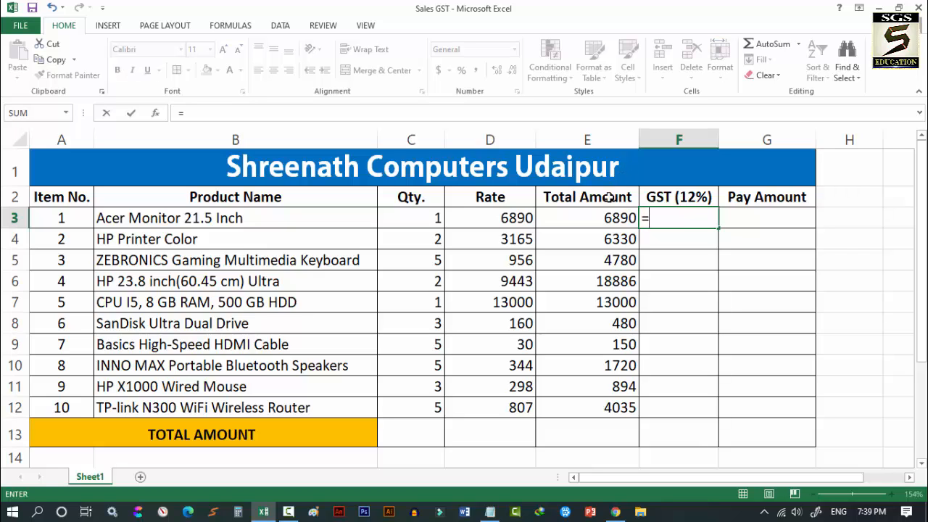
{"action": "left_click", "coordinate": [599, 216]}
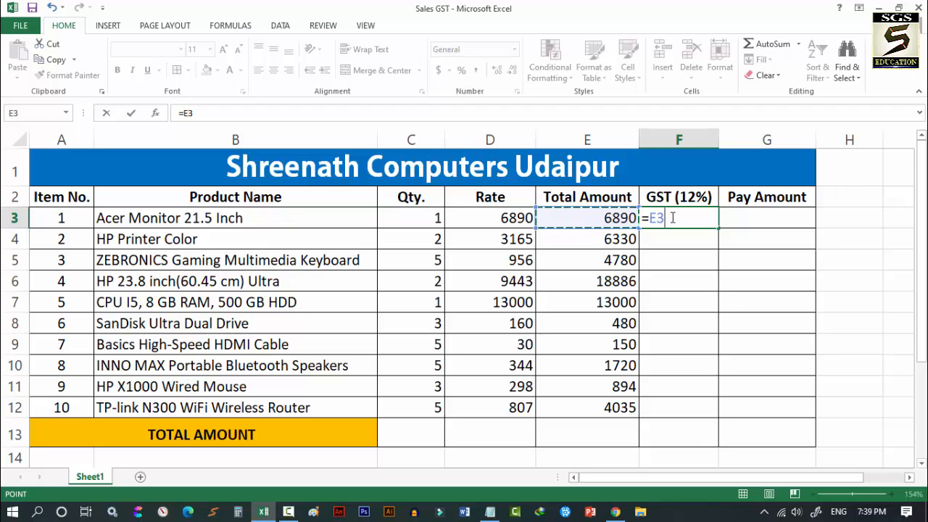
{"action": "type", "text": "*"}
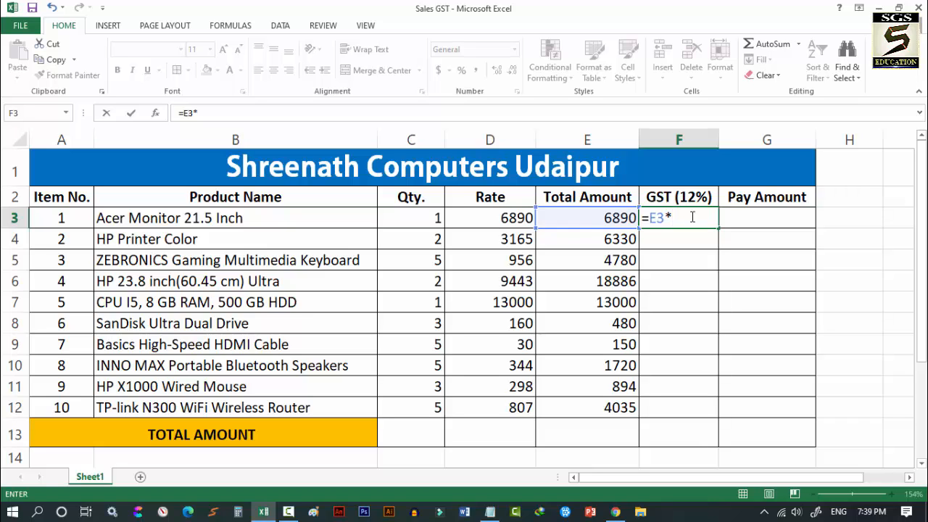
{"action": "type", "text": "12/100"}
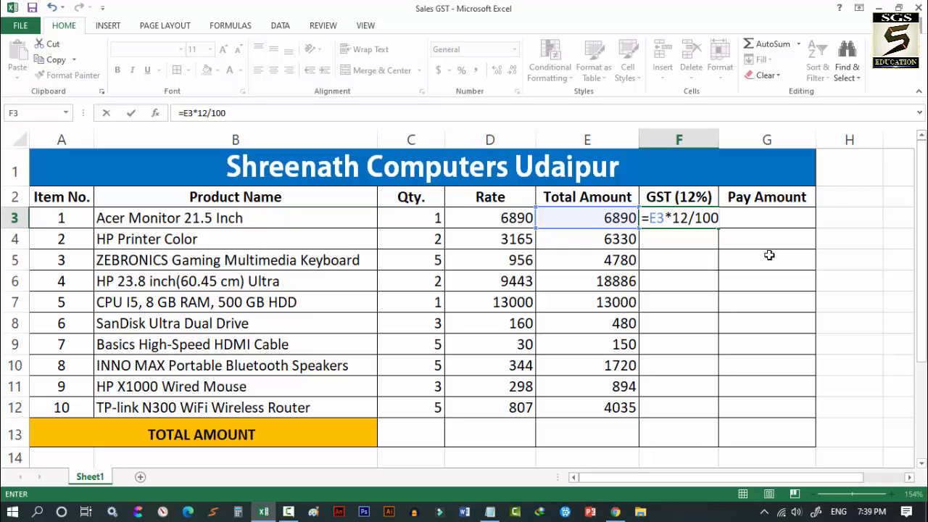
{"action": "key", "text": "Return"}
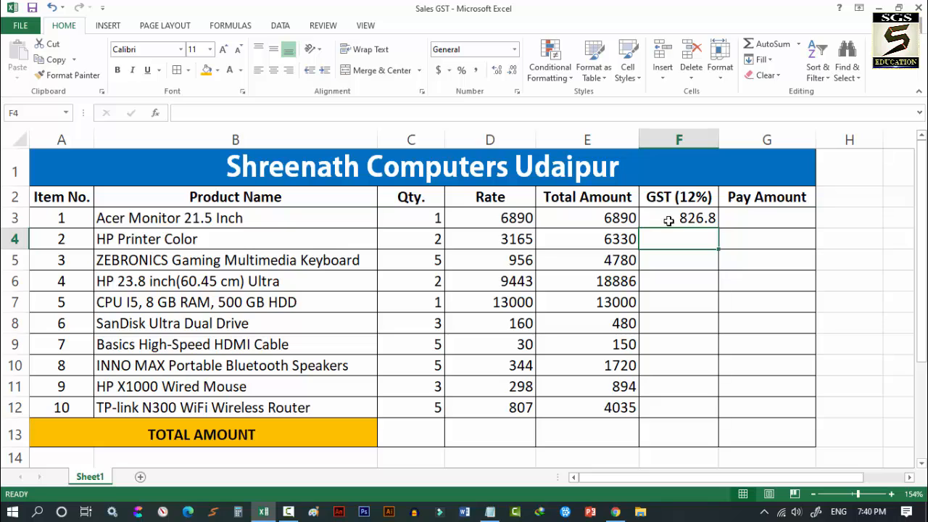
Step: Fill the GST formula from F3 down through F12 for the remaining products
{"action": "left_click", "coordinate": [588, 217]}
{"action": "left_click", "coordinate": [682, 221]}
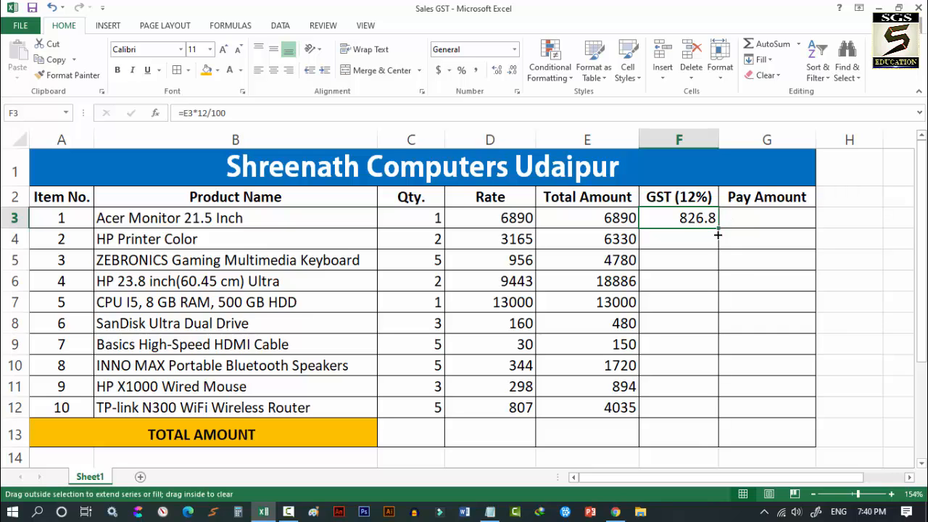
{"action": "left_click_drag", "start_coordinate": [718, 235], "coordinate": [704, 415]}
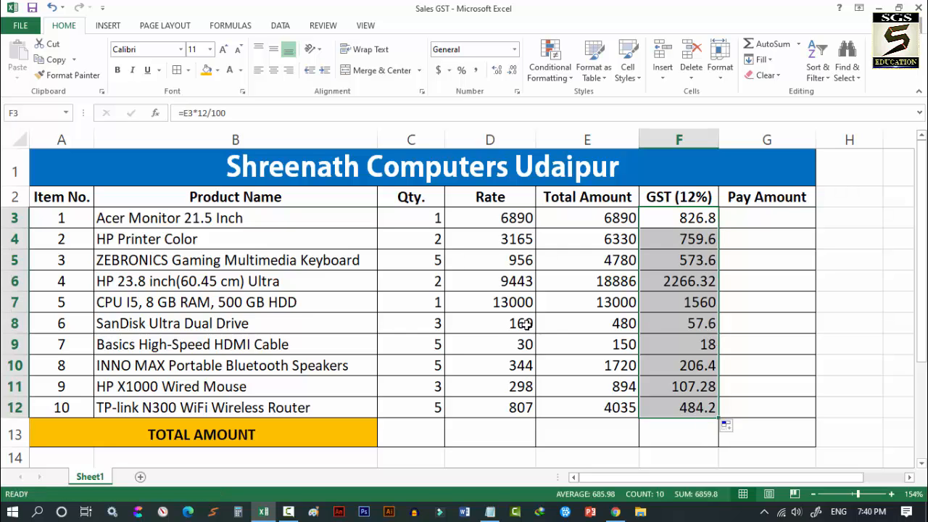
{"action": "key", "text": "shift+BackSpace"}
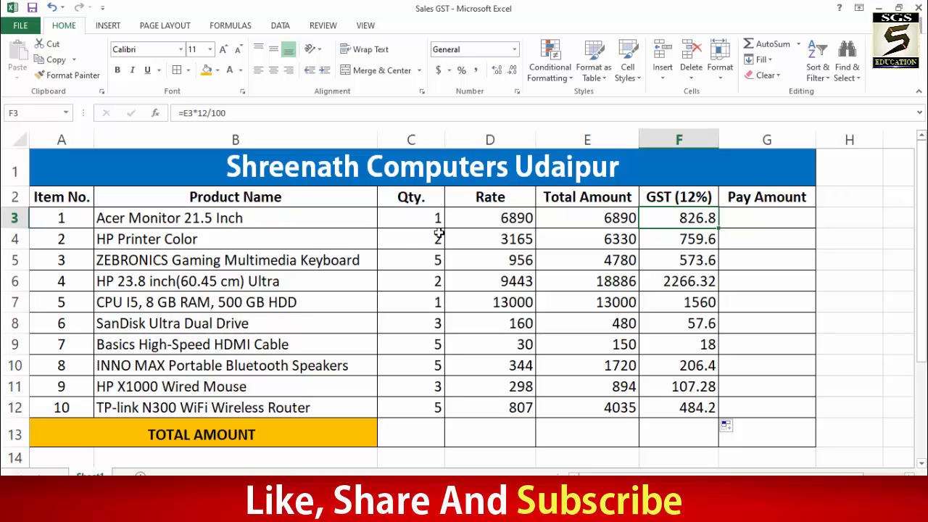
Step: Enter the formula =E3+F3 in cell G3 to add the Acer Monitor's GST to its total amount
{"action": "left_click", "coordinate": [751, 218]}
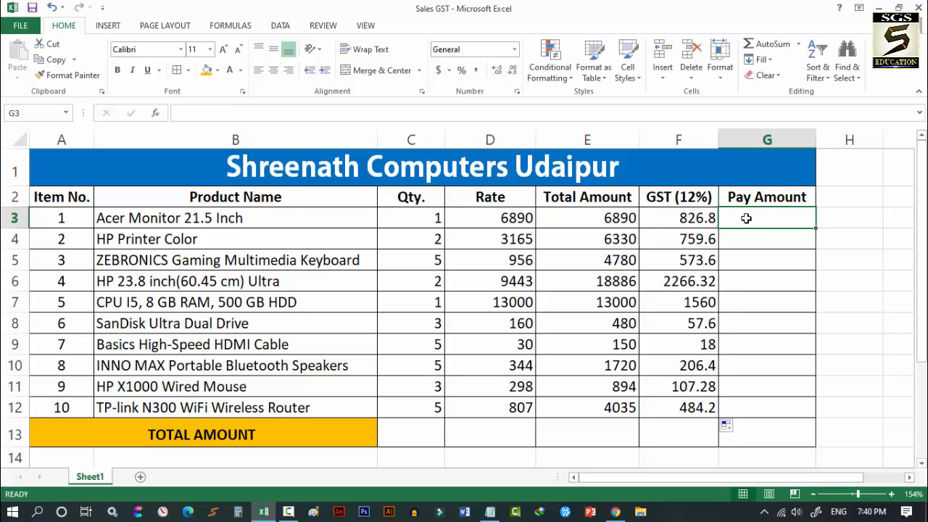
{"action": "left_click", "coordinate": [184, 217]}
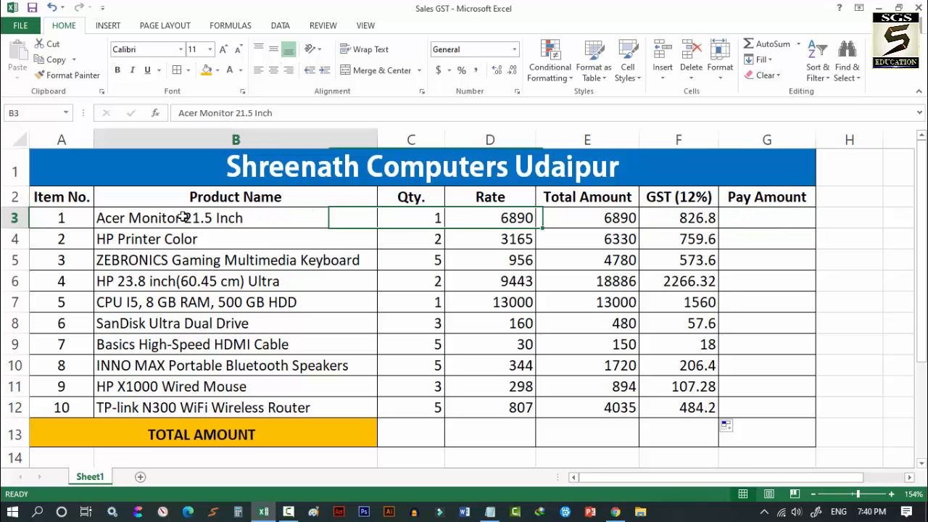
{"action": "left_click", "coordinate": [759, 221]}
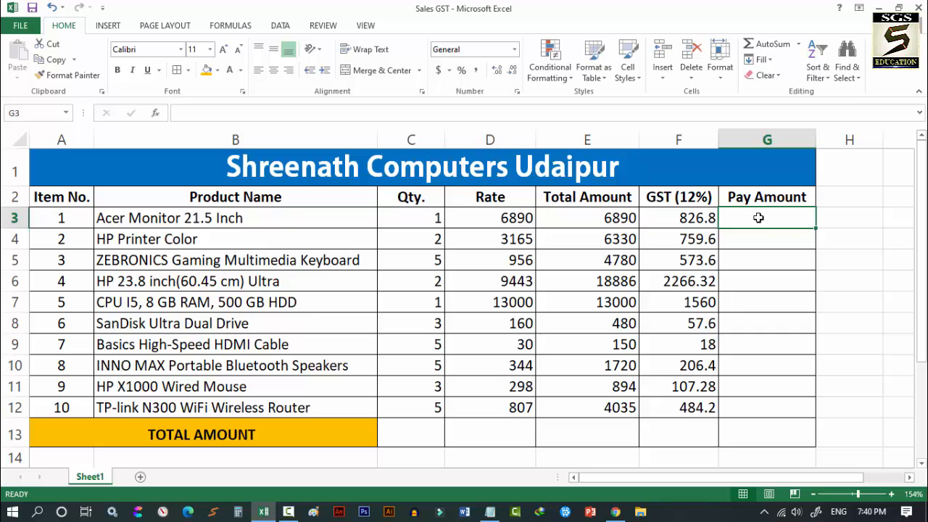
{"action": "type", "text": "="}
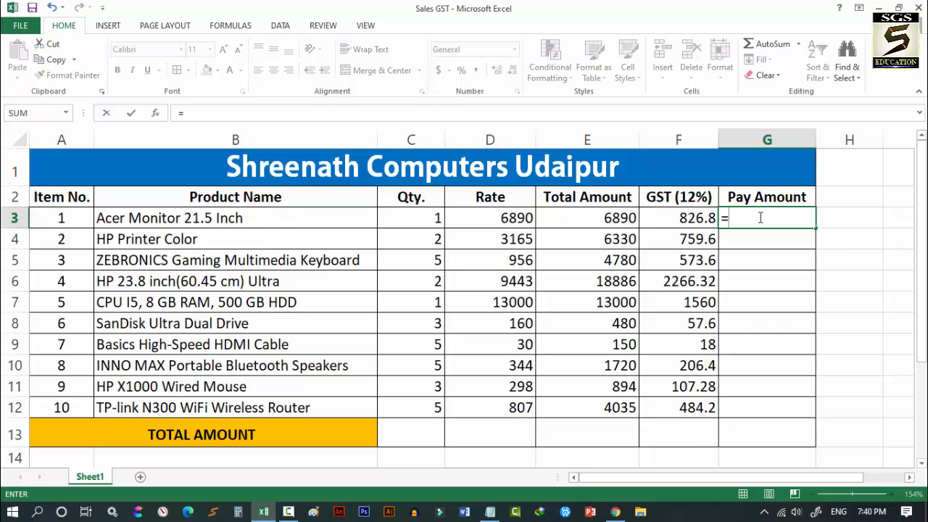
{"action": "left_click", "coordinate": [621, 218]}
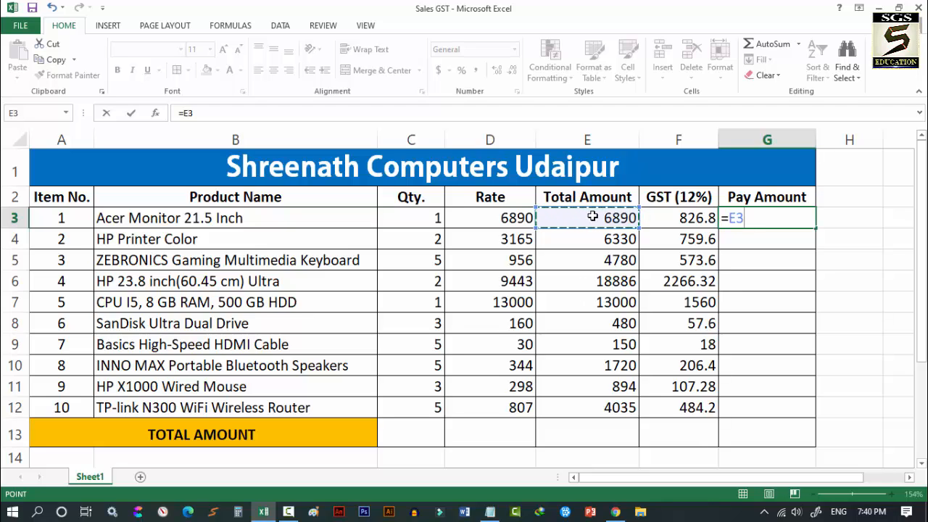
{"action": "type", "text": "+"}
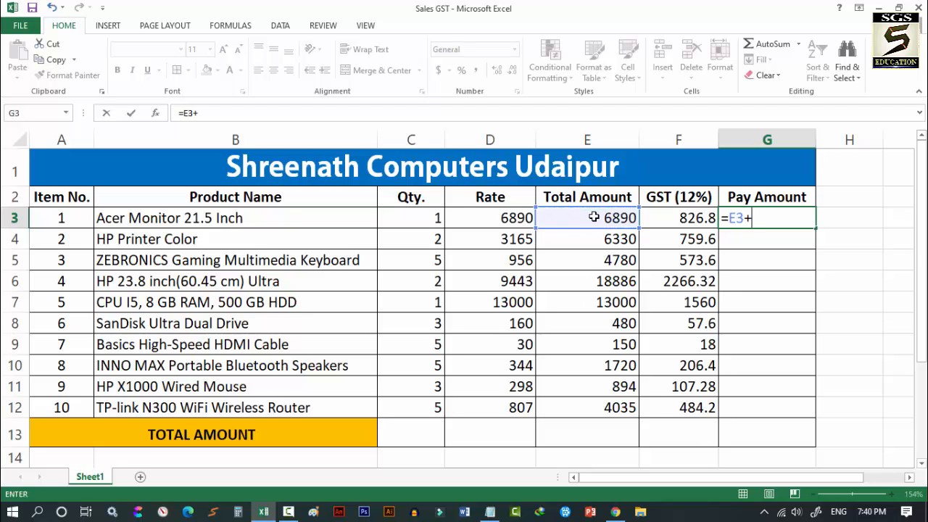
{"action": "left_click", "coordinate": [683, 218]}
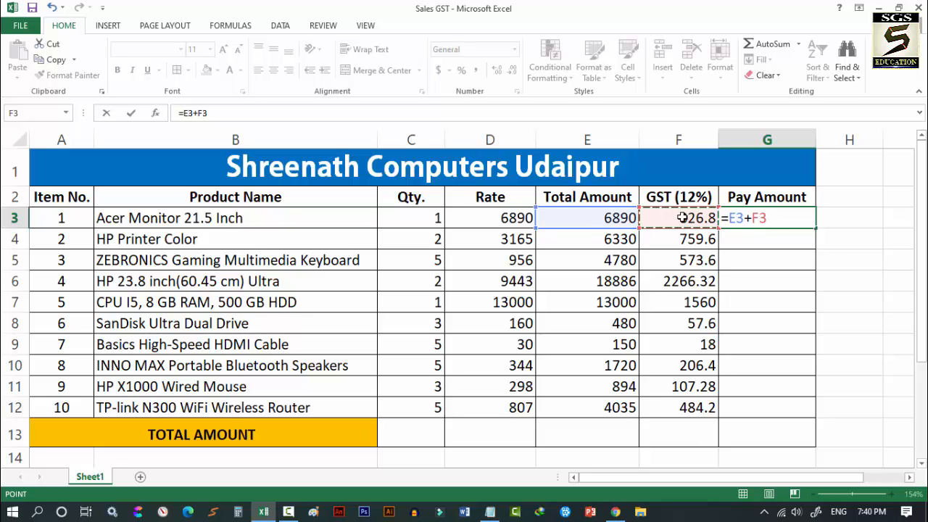
{"action": "key", "text": "Return"}
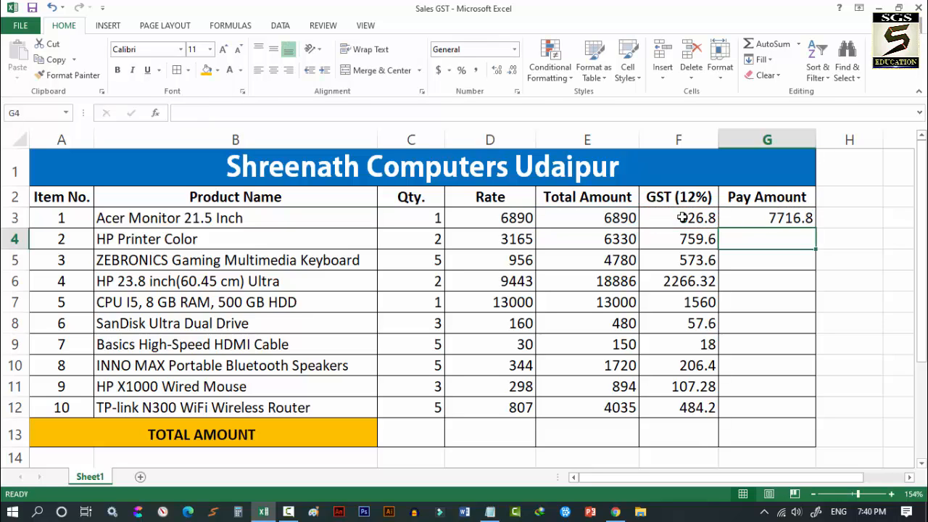
Step: Fill the Pay Amount formula from G3 down through G12 for the remaining products
{"action": "left_click", "coordinate": [587, 217]}
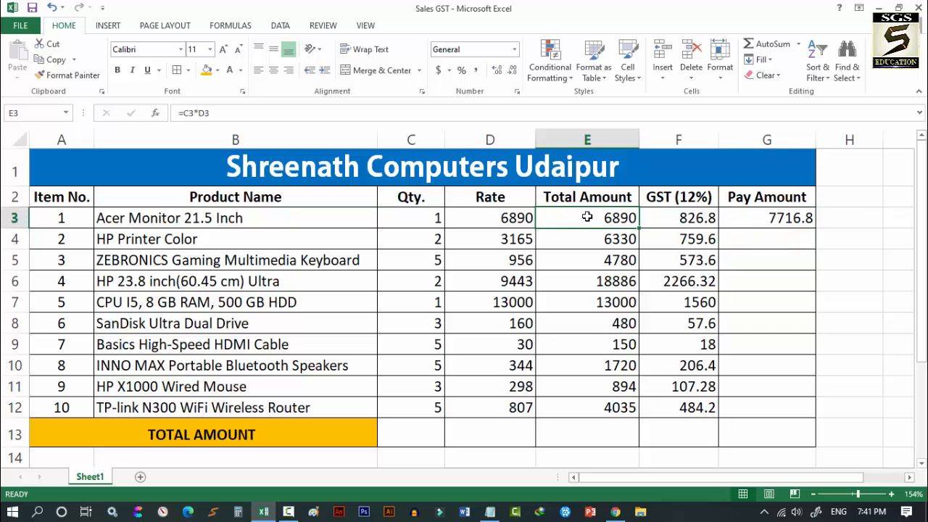
{"action": "left_click", "coordinate": [683, 220]}
{"action": "left_click", "coordinate": [785, 222]}
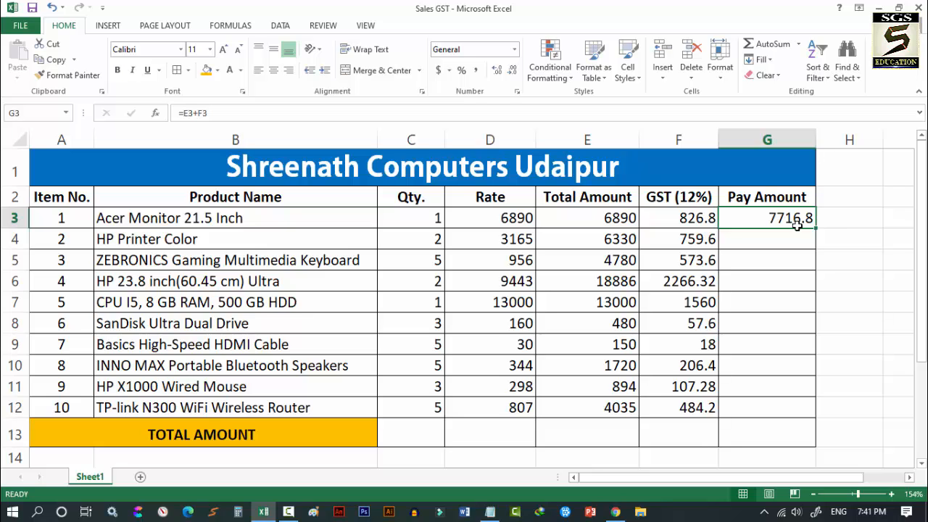
{"action": "left_click_drag", "start_coordinate": [815, 228], "coordinate": [818, 423]}
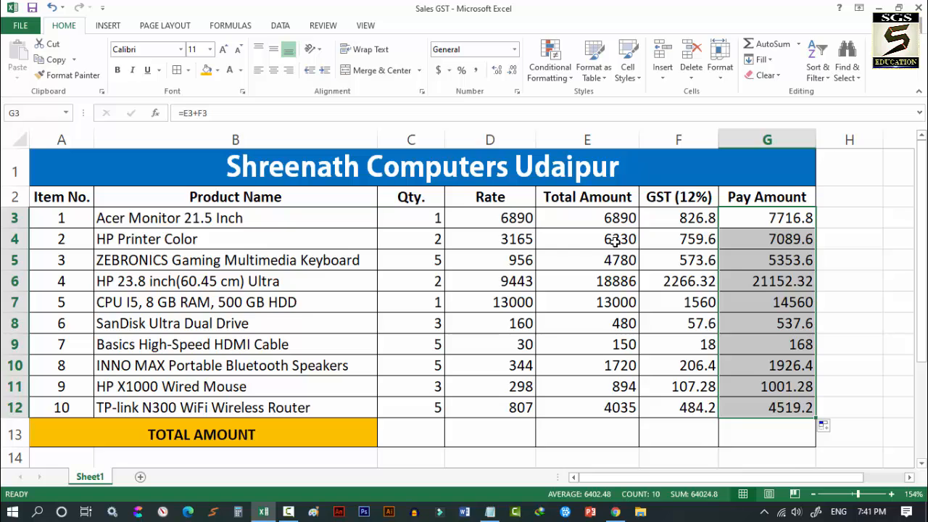
{"action": "left_click", "coordinate": [676, 283]}
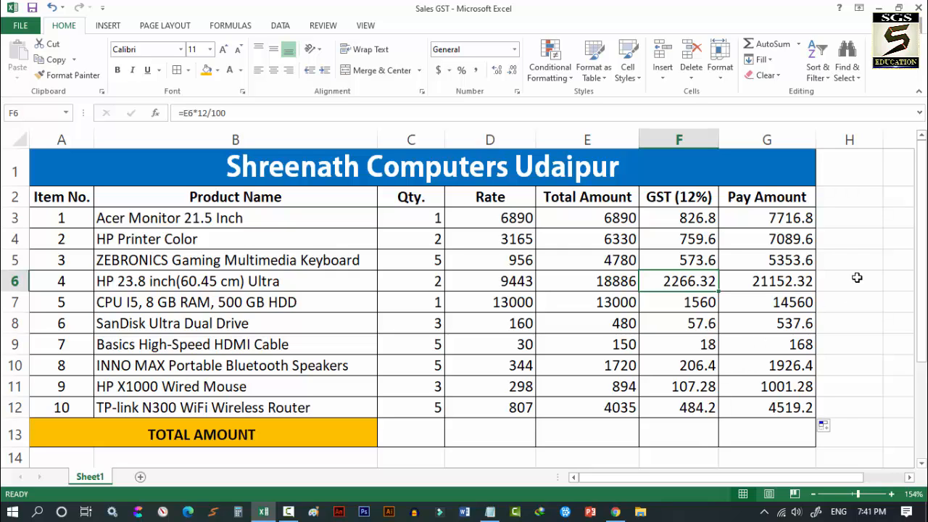
Step: Enter the formula =SUM(G3:G12) in cell G13 to calculate the grand total of the Pay Amount column
{"action": "left_click", "coordinate": [760, 433]}
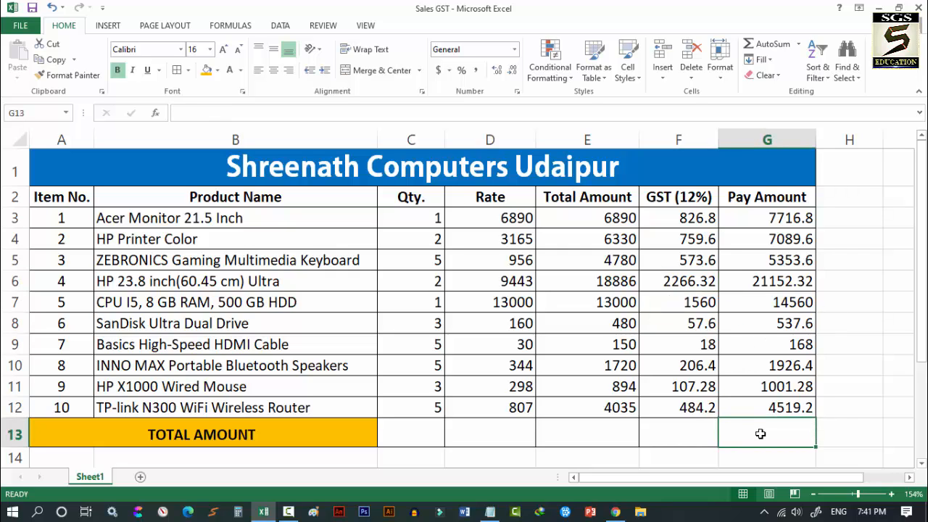
{"action": "key", "text": "BackSpace"}
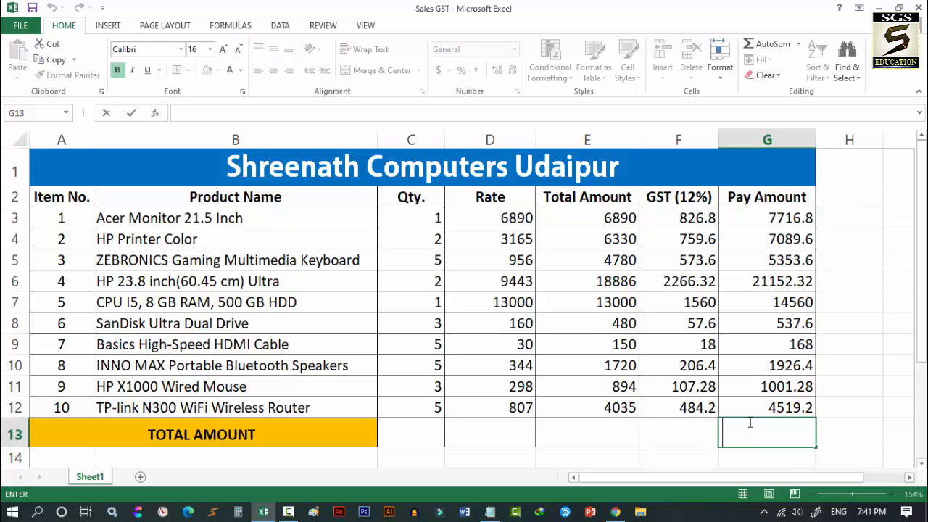
{"action": "type", "text": "="}
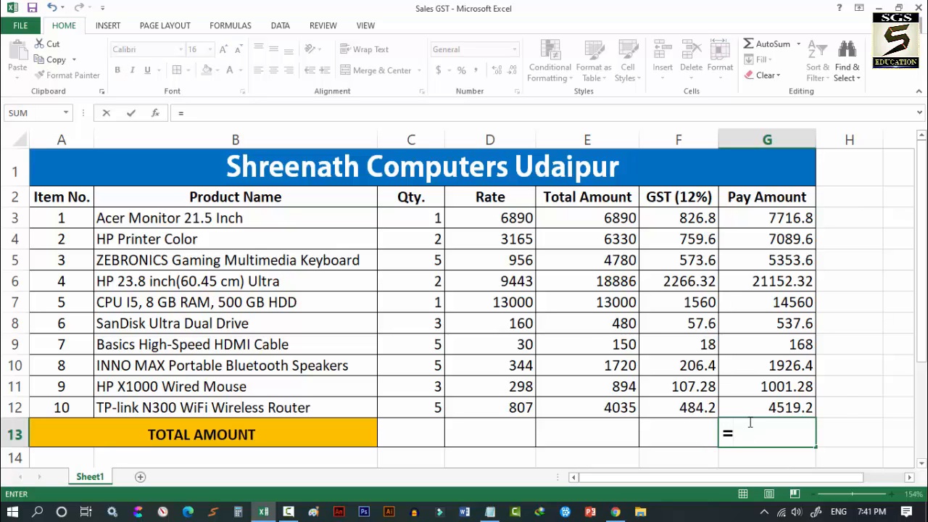
{"action": "type", "text": "sum"}
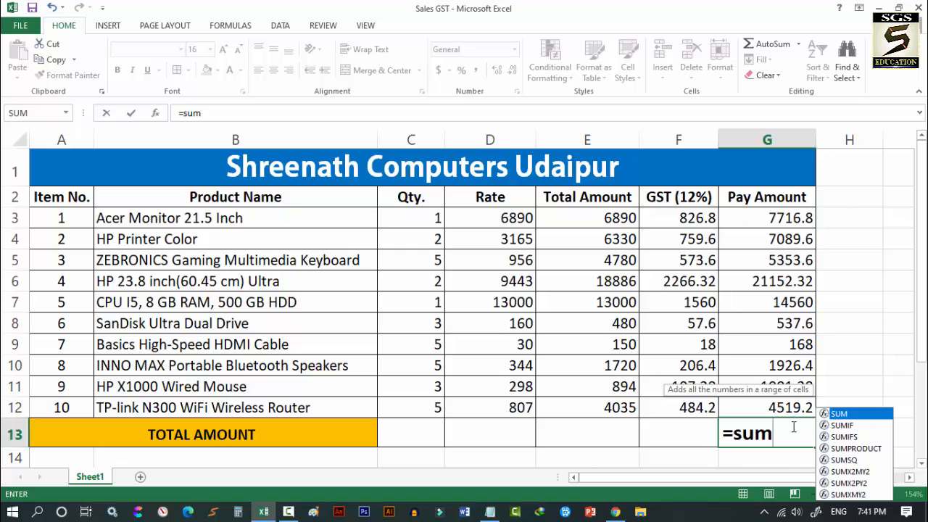
{"action": "type", "text": "("}
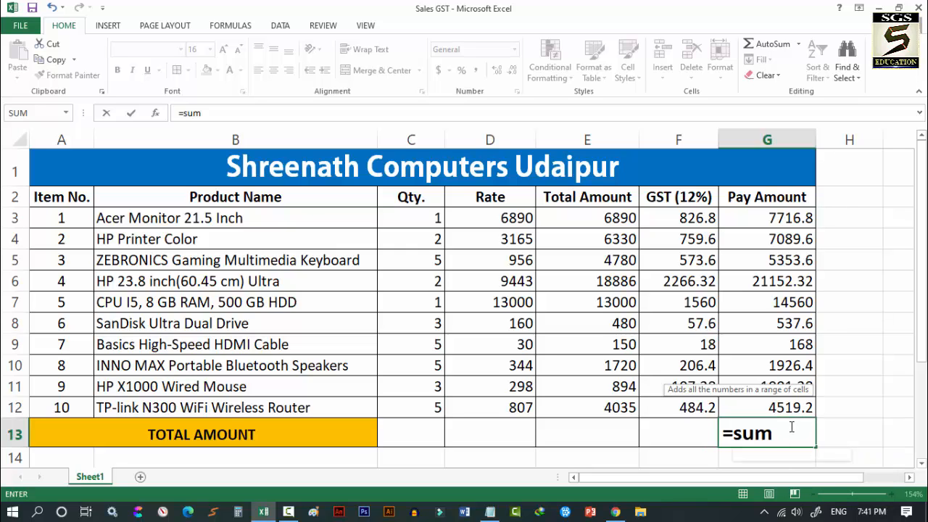
{"action": "type", "text": "("}
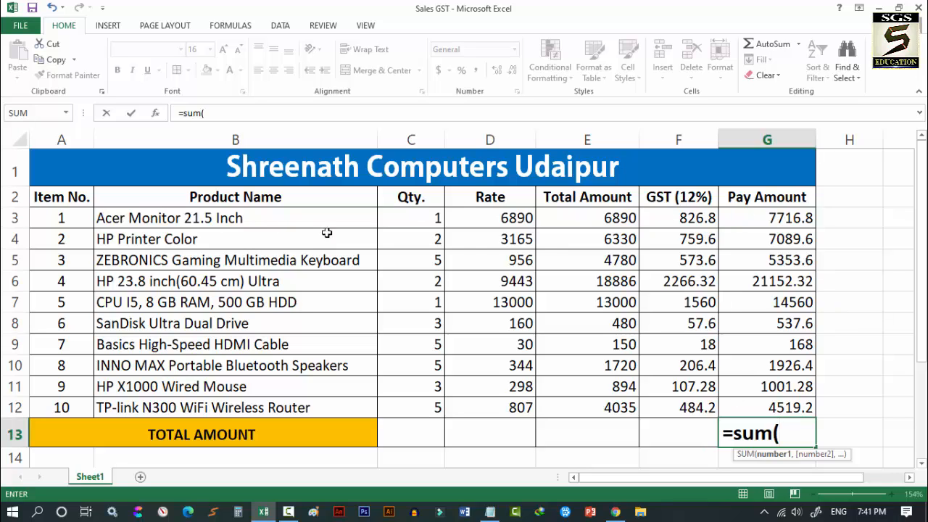
{"action": "left_click", "coordinate": [765, 217]}
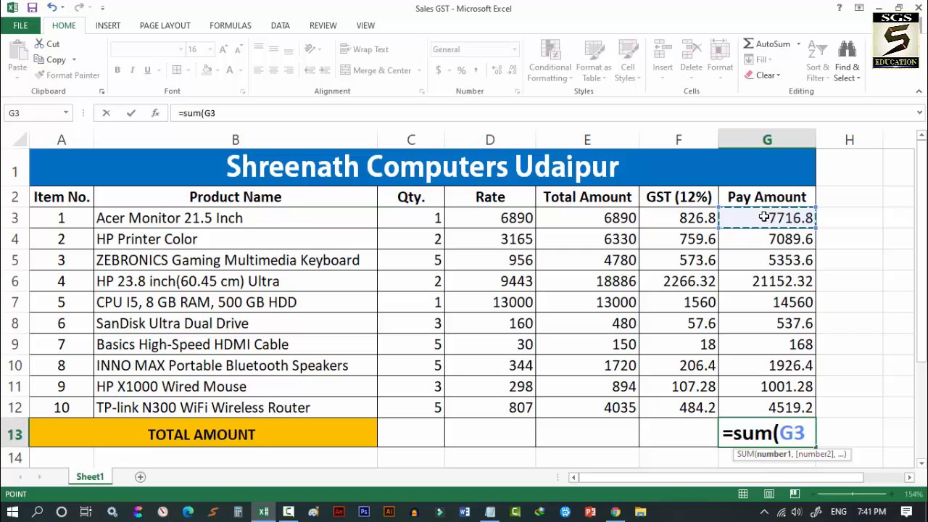
{"action": "type", "text": ":"}
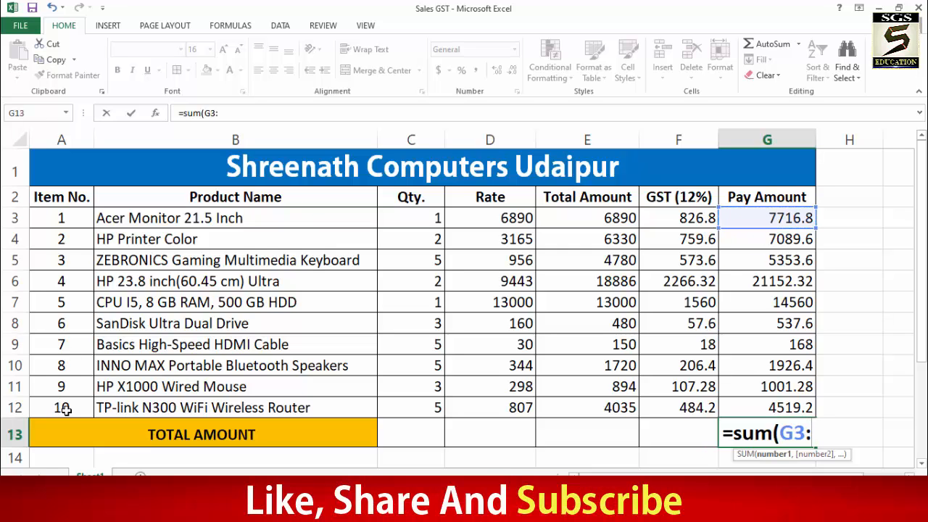
{"action": "left_click", "coordinate": [768, 409]}
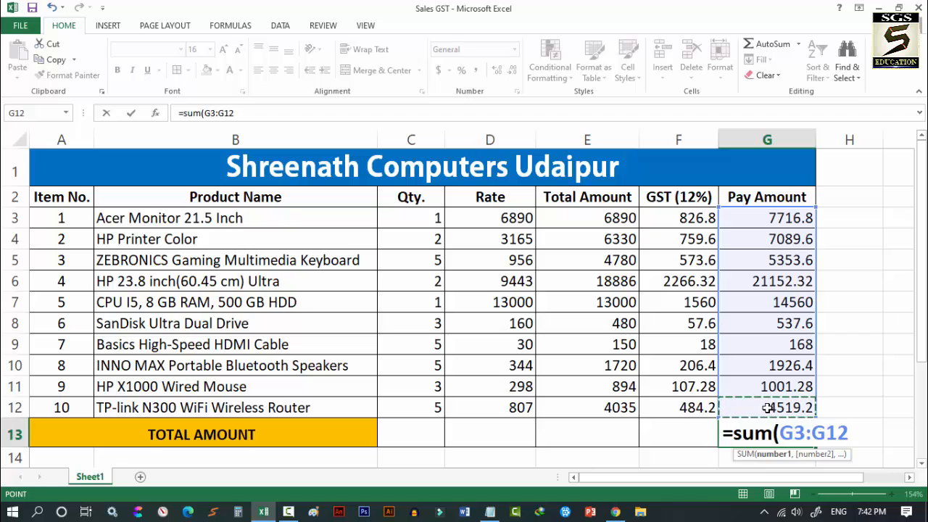
{"action": "type", "text": ")"}
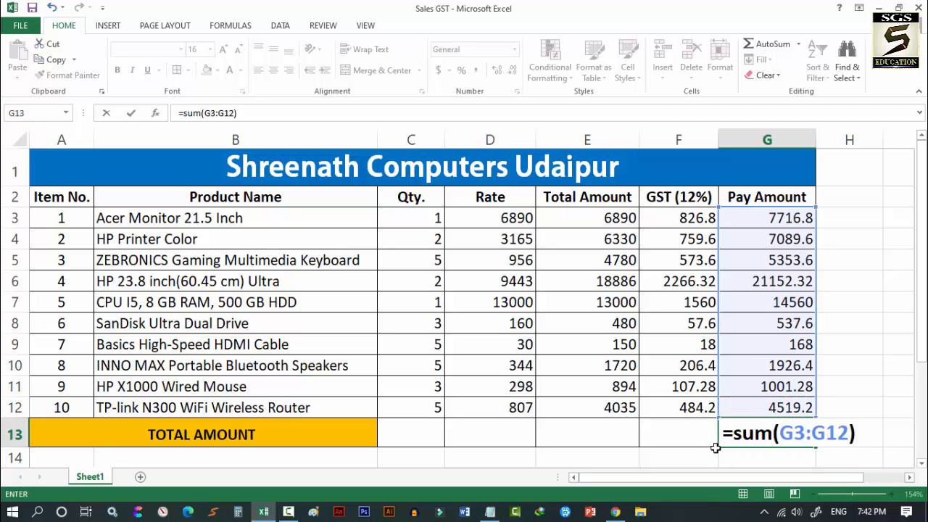
{"action": "key", "text": "Return"}
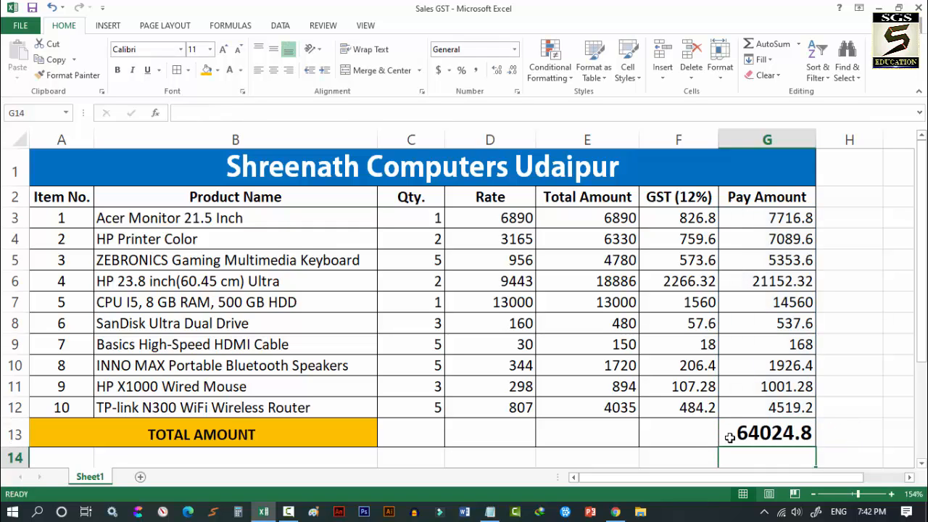
{"action": "left_click", "coordinate": [747, 437]}
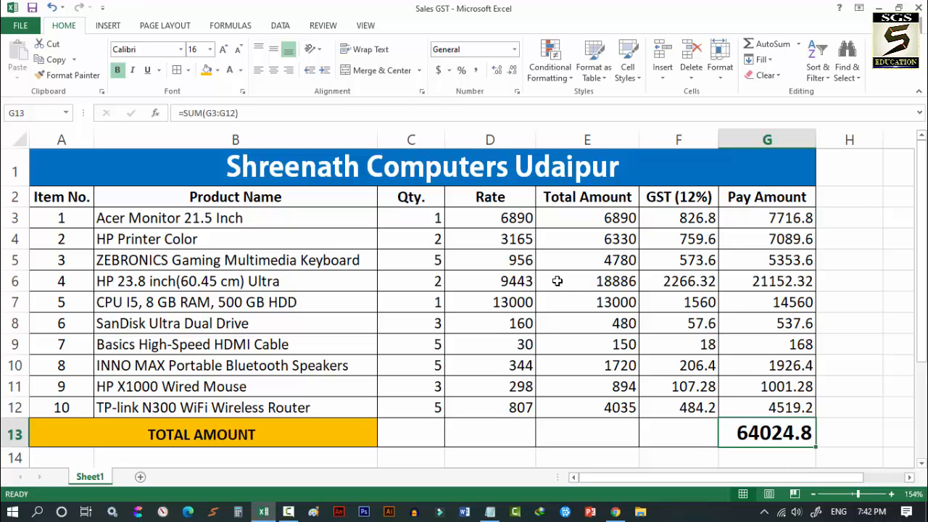
Step: Set the Acer Monitor's rate in D3 to 7000 and check its GST and the grand total in G13
{"action": "left_click", "coordinate": [508, 221]}
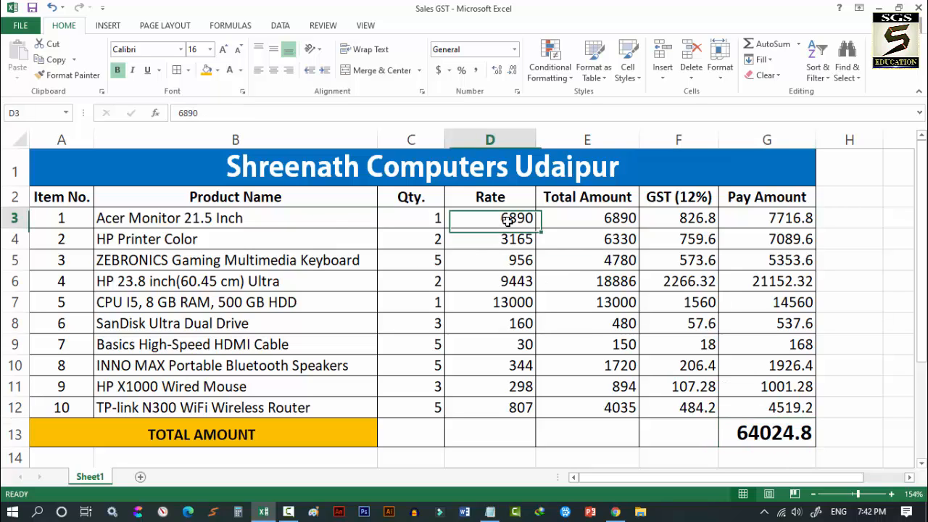
{"action": "double_click", "coordinate": [508, 221]}
{"action": "left_click_drag", "start_coordinate": [478, 219], "coordinate": [533, 221]}
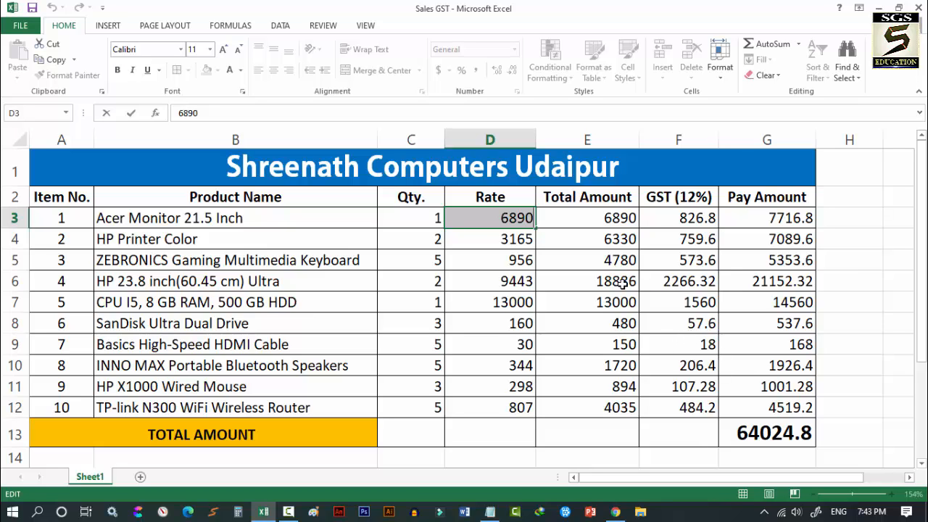
{"action": "type", "text": "7000"}
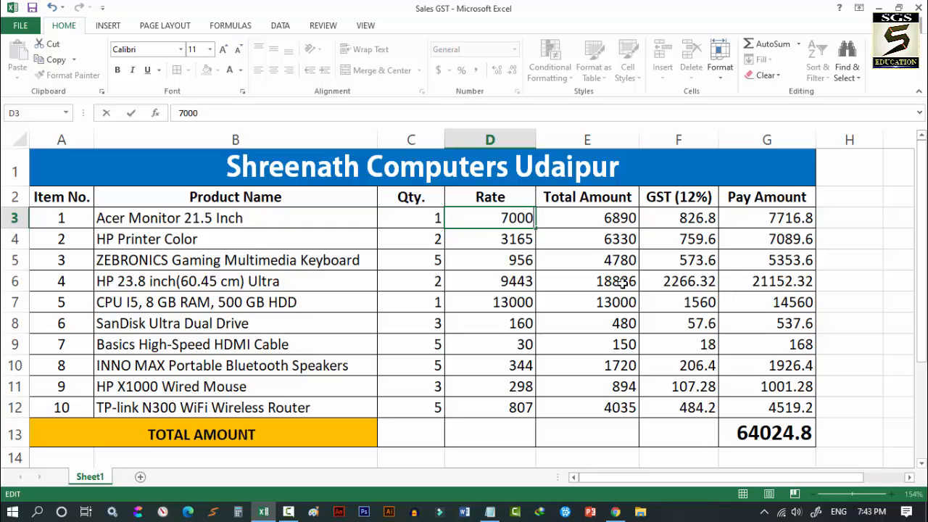
{"action": "left_click", "coordinate": [583, 242]}
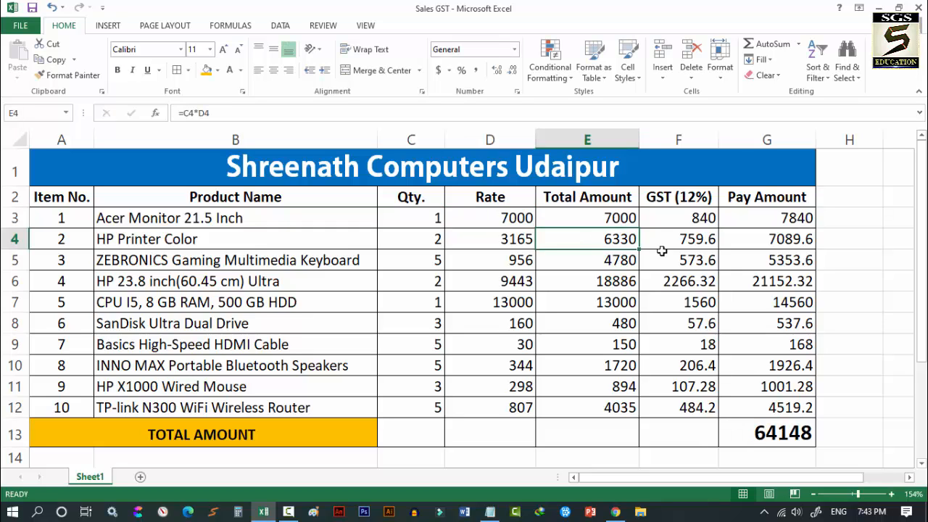
{"action": "left_click", "coordinate": [700, 222]}
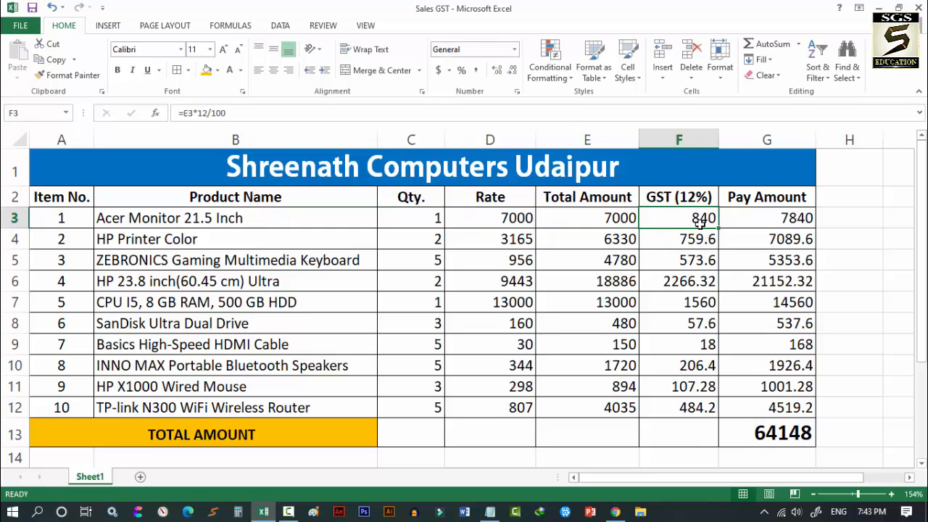
{"action": "left_click", "coordinate": [775, 433]}
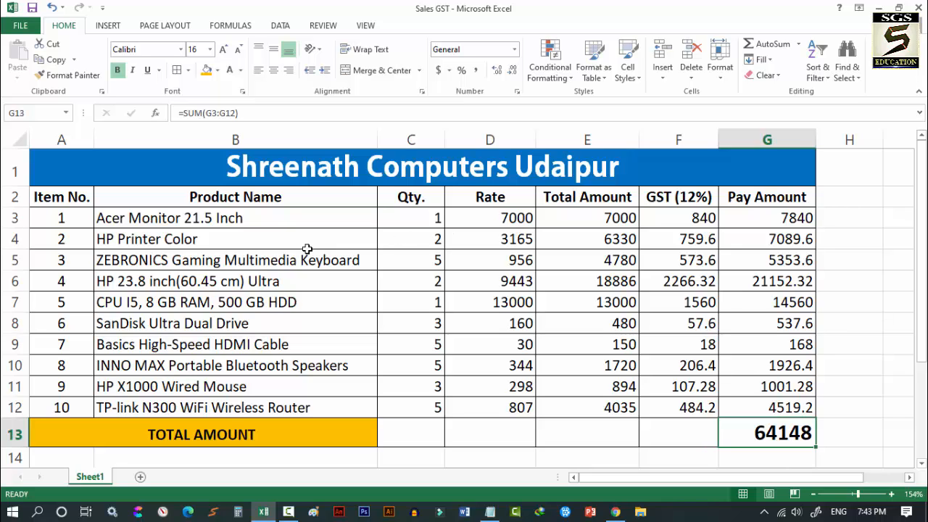
Step: Switch to the SGS EDUCATION channel on YouTube and look over its home page and notification bell
{"action": "left_click", "coordinate": [681, 198]}
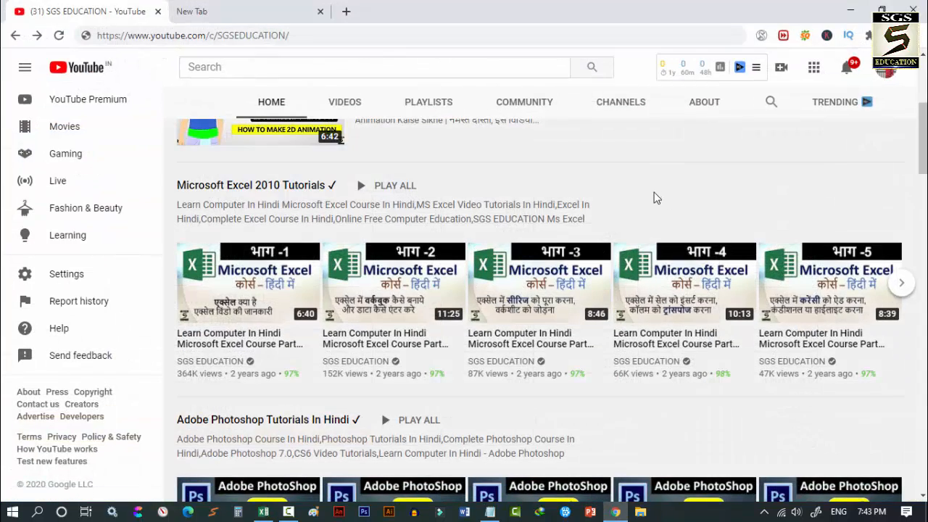
{"action": "scroll", "coordinate": [639, 231], "scroll_direction": "up", "scroll_amount": 4}
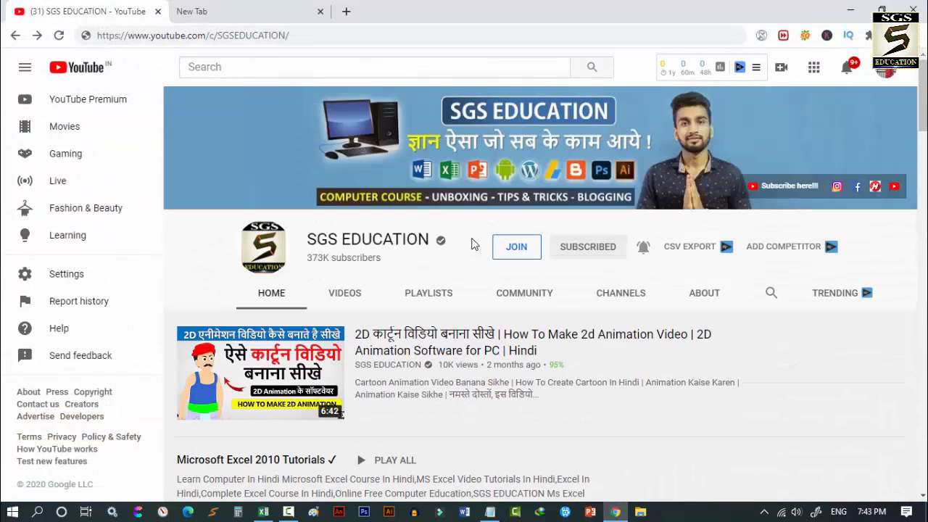
{"action": "scroll", "coordinate": [473, 245], "scroll_direction": "down", "scroll_amount": 3}
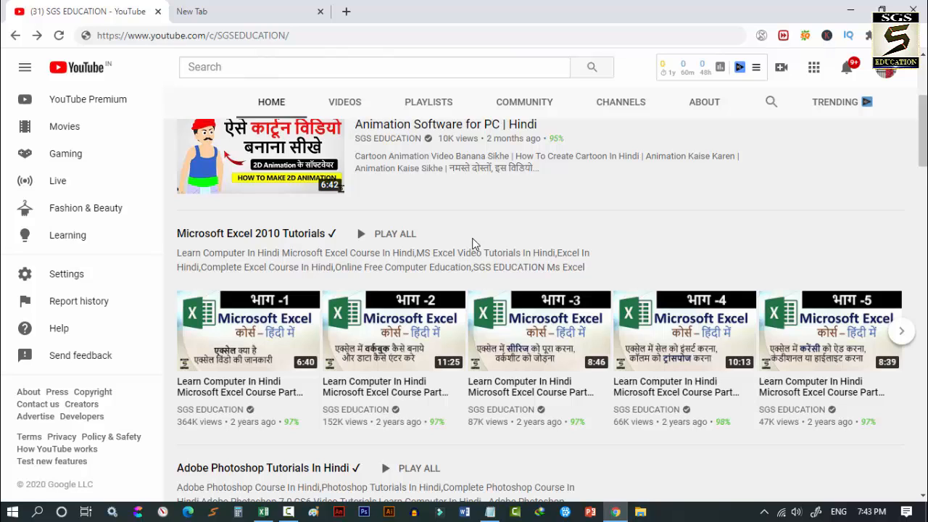
{"action": "scroll", "coordinate": [473, 244], "scroll_direction": "up", "scroll_amount": 3}
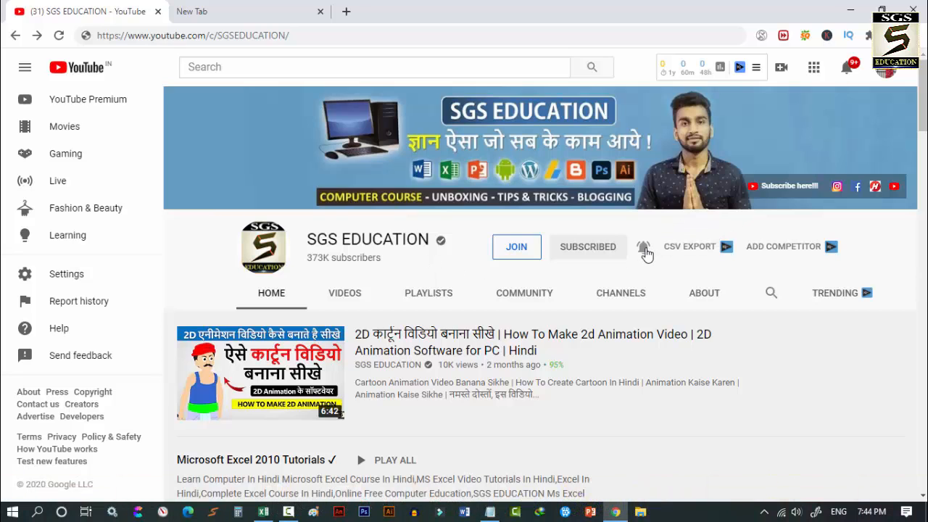
{"action": "left_click", "coordinate": [646, 250]}
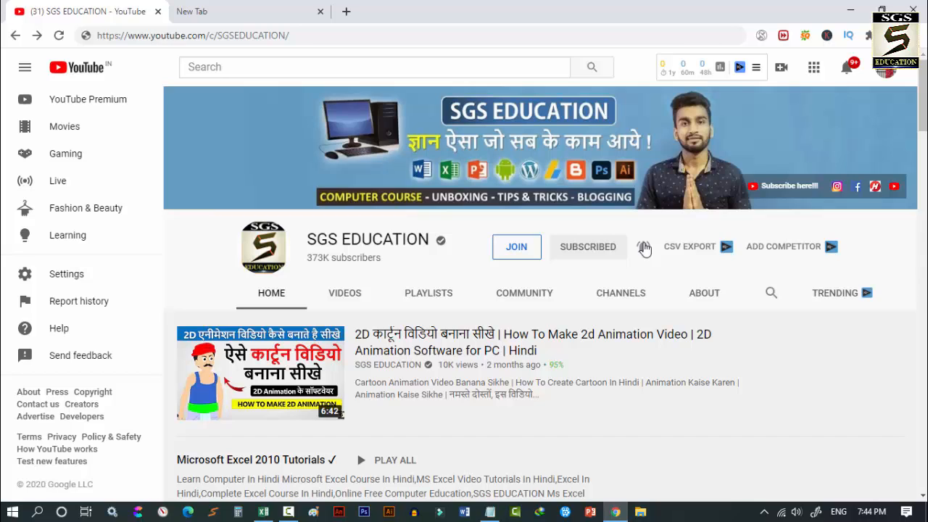